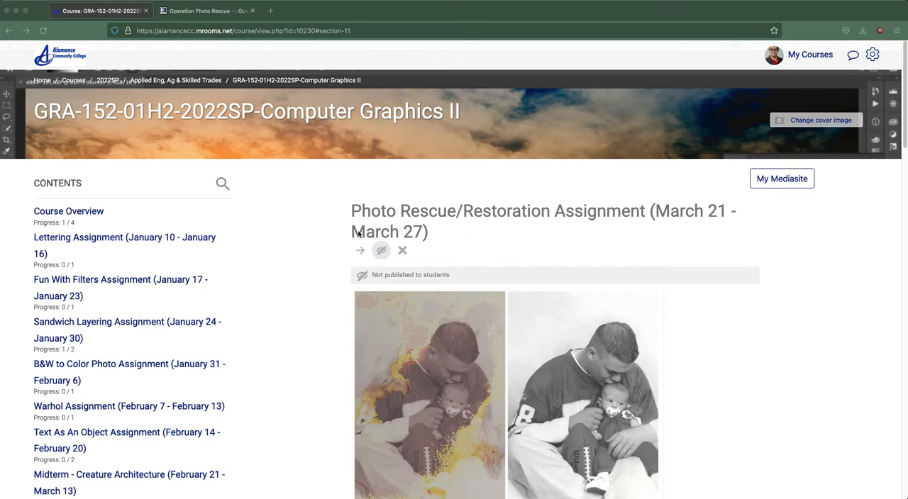
Step: Read the Photo Rescue/Restoration Assignment introduction and view the Operation Photo Rescue website's home page
scroll(482, 240, down, 3)
scroll(482, 240, down, 1)
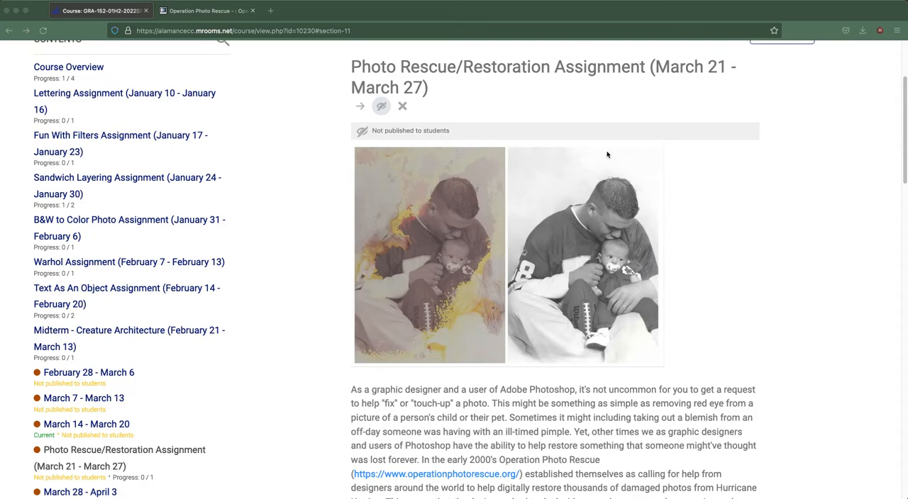
scroll(553, 269, down, 4)
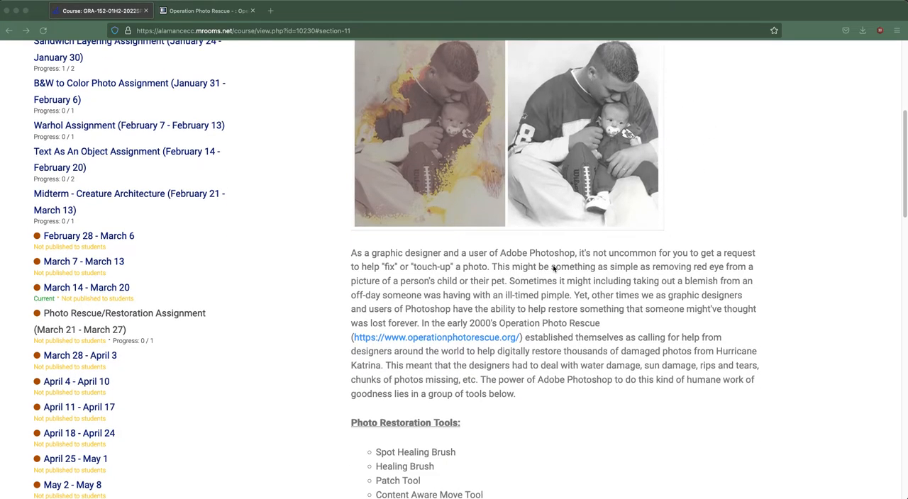
scroll(548, 269, down, 3)
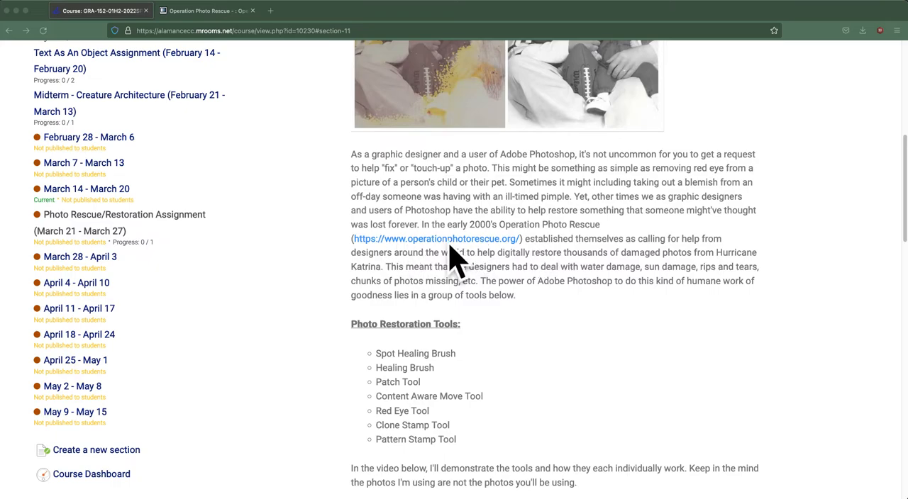
click(201, 11)
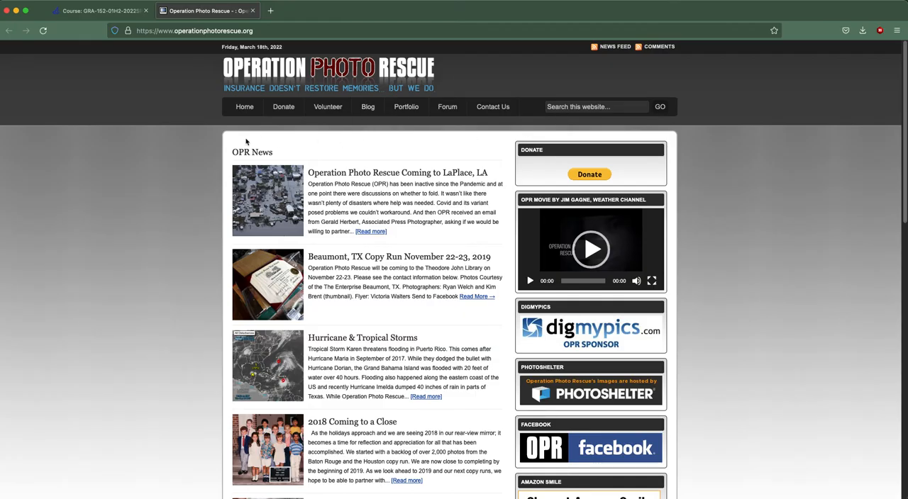
click(75, 10)
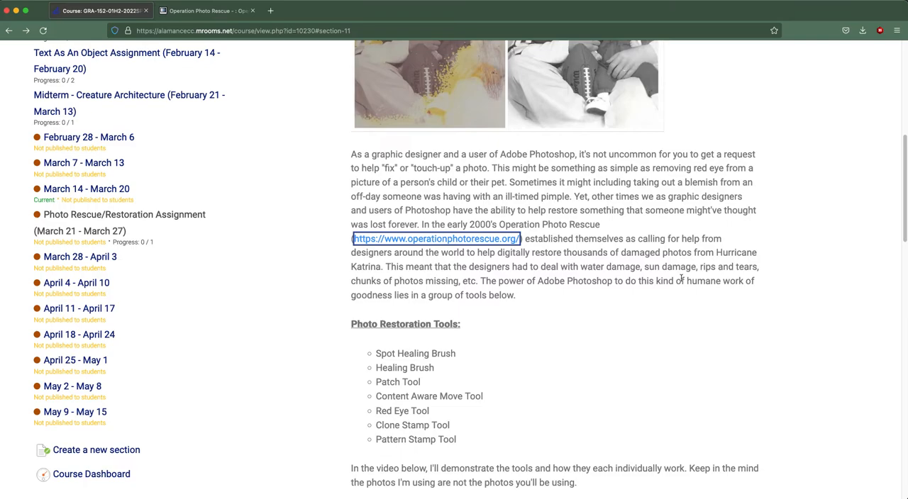
Step: Review the assignment's Photo Restoration Tools list and its photo selection and submission instructions
scroll(425, 397, down, 2)
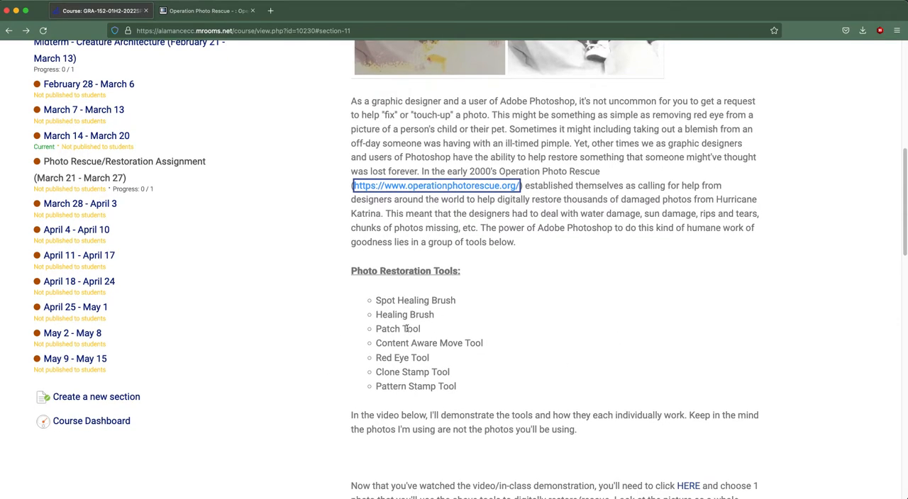
scroll(435, 336, down, 2)
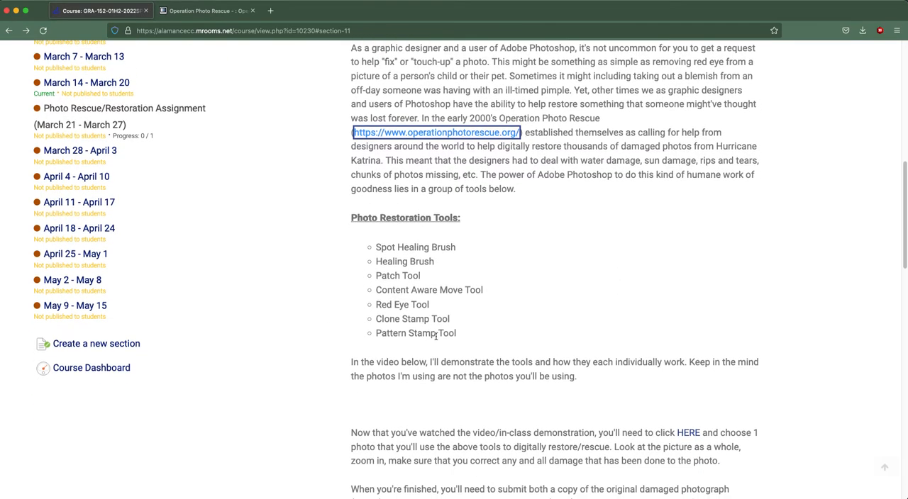
scroll(436, 336, down, 5)
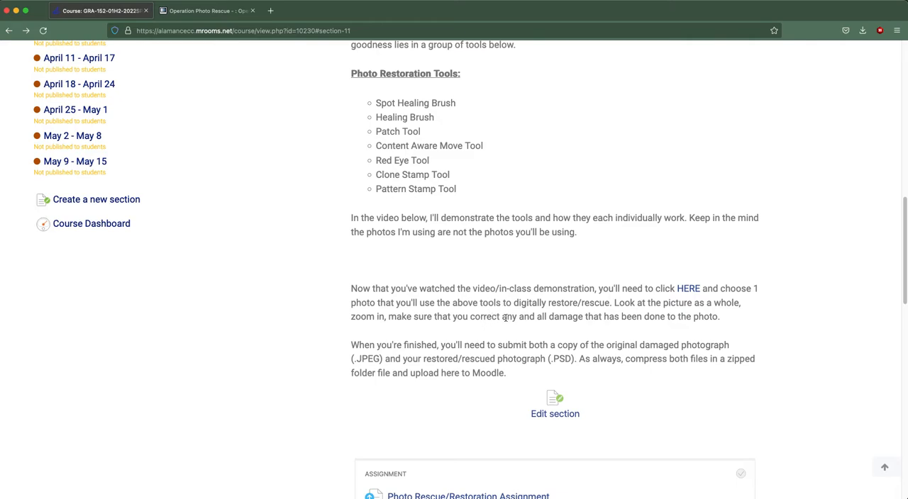
Step: Open the assignment's linked Google Drive photo folder, signing in with the saved school email and the account password
click(682, 290)
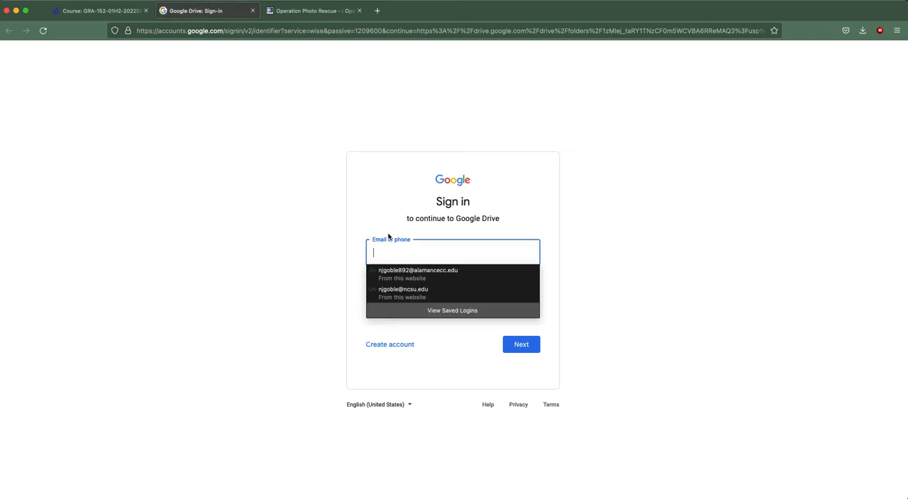
click(432, 275)
click(536, 346)
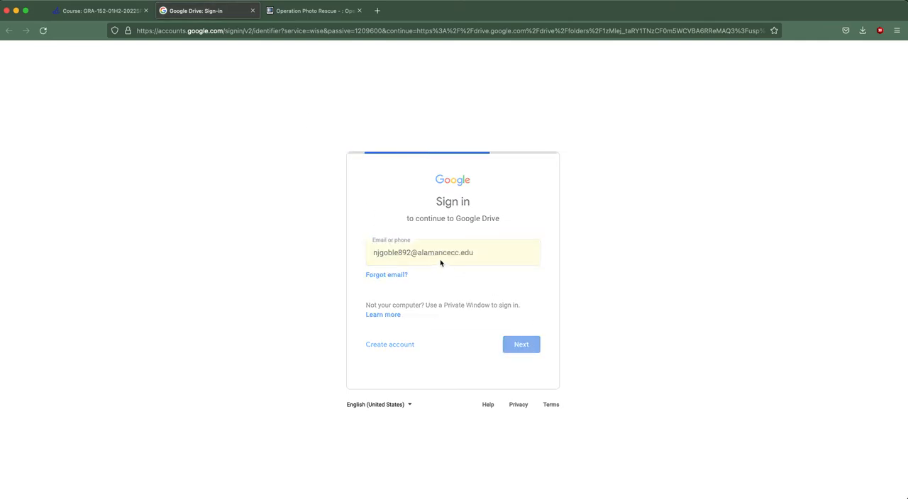
click(508, 325)
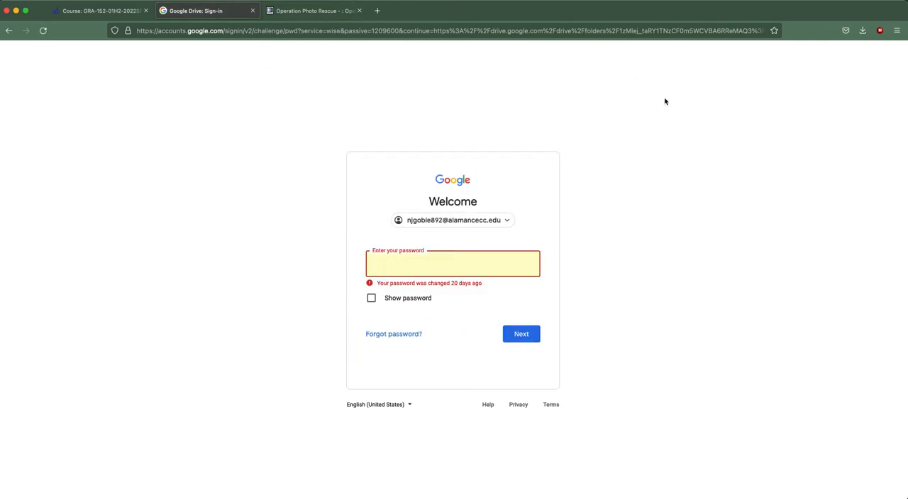
text(•)
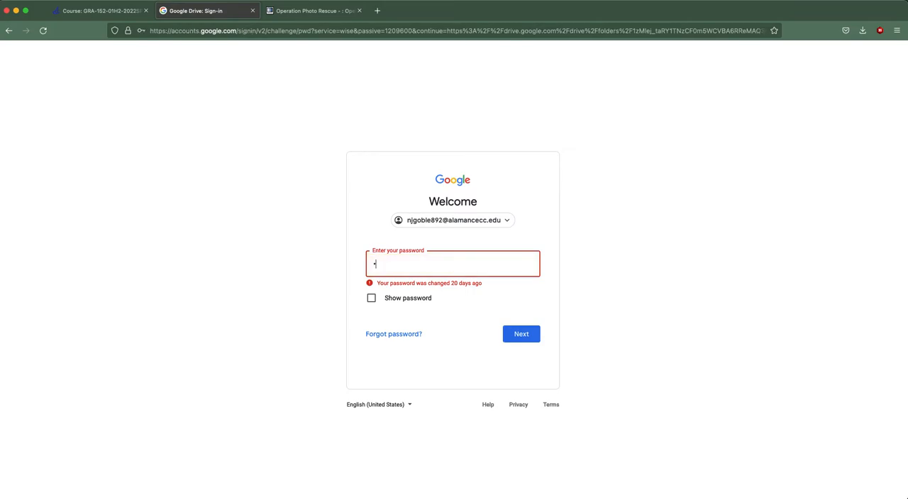
key(Return)
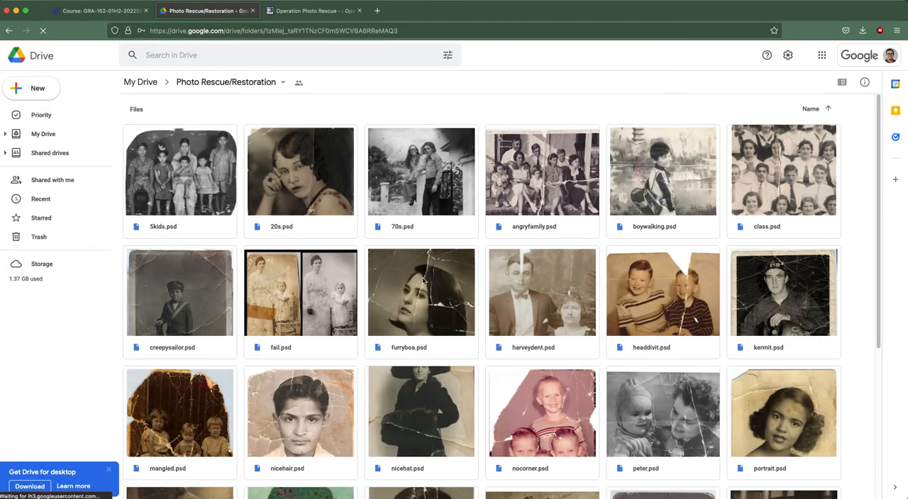
Step: Browse the damaged photos in the Photo Rescue/Restoration folder and recheck the assignment's list of restoration tools
scroll(426, 269, down, 4)
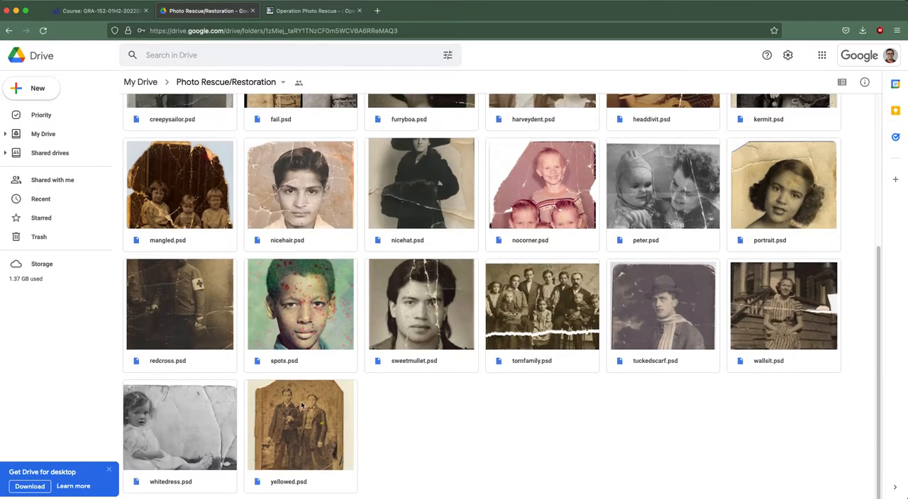
scroll(382, 394, up, 4)
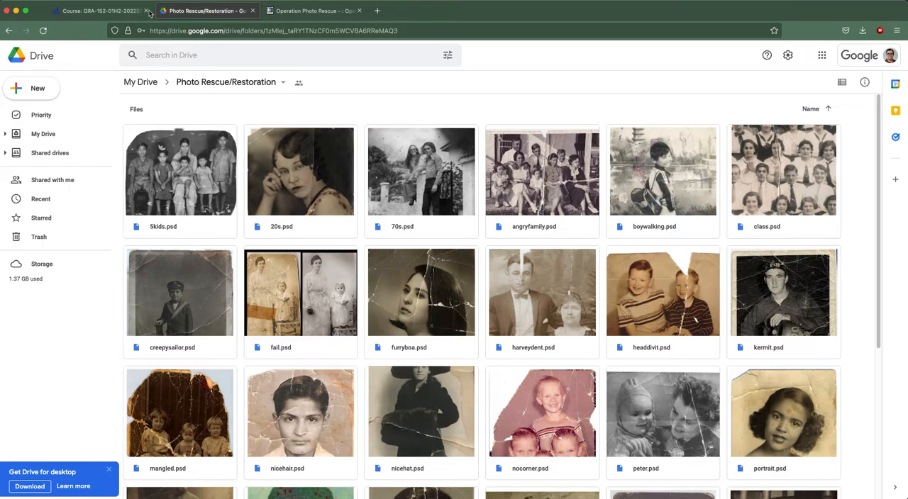
click(102, 10)
drag(383, 99, 435, 161)
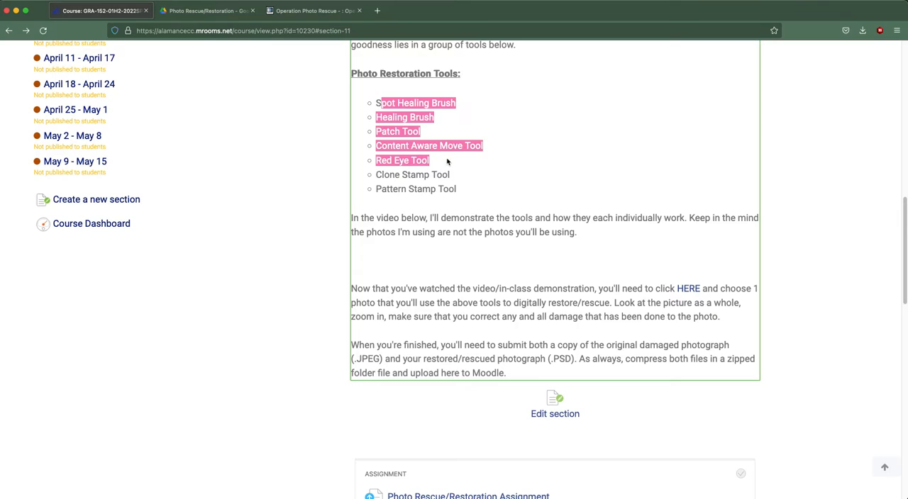
click(207, 11)
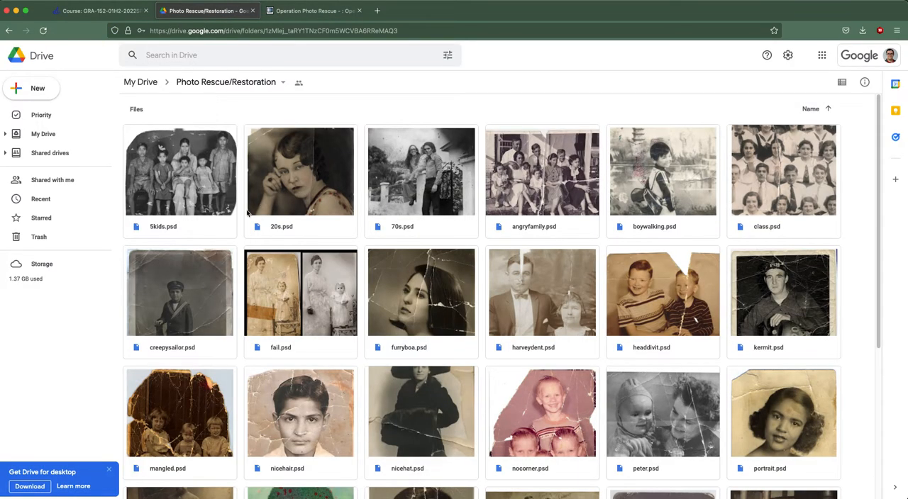
Step: Preview the damaged photos one by one, from 5kids.psd through angryfamily.psd
double_click(186, 178)
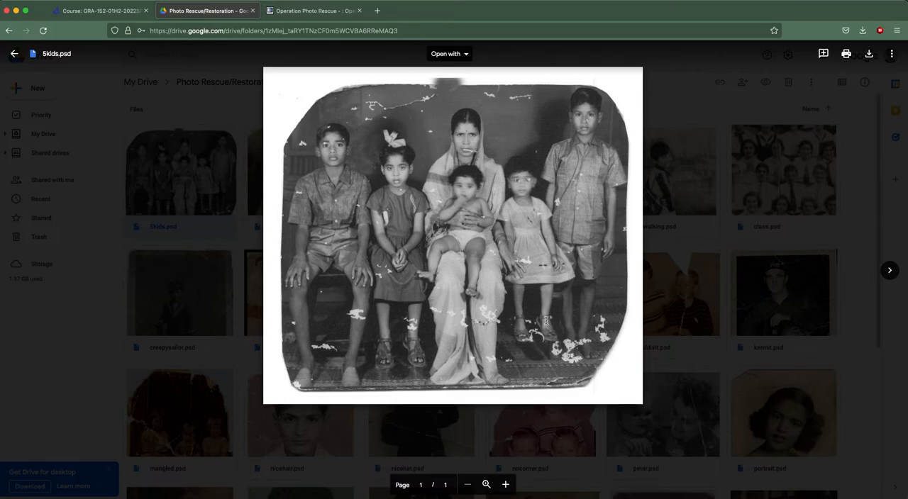
key(Right)
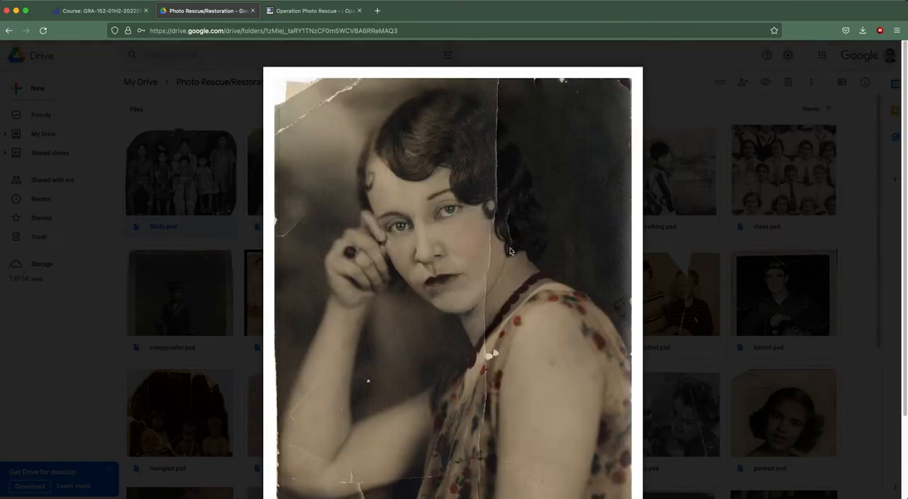
key(Right)
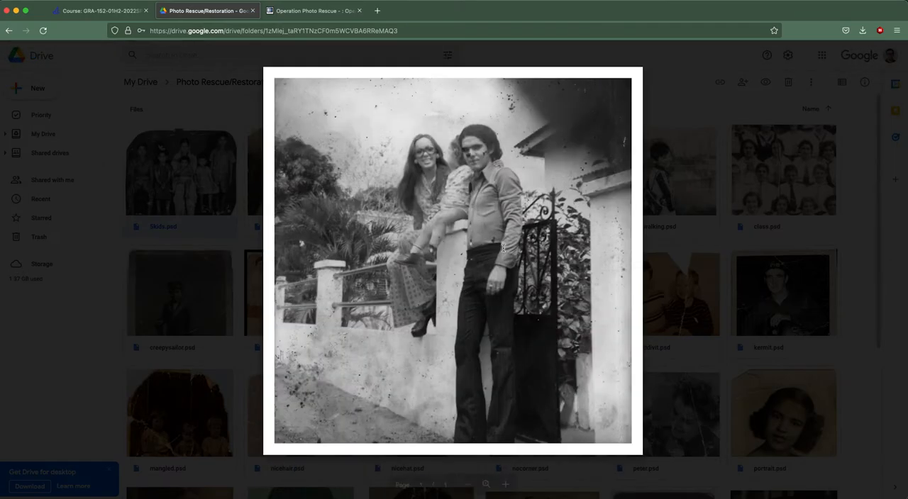
key(Right)
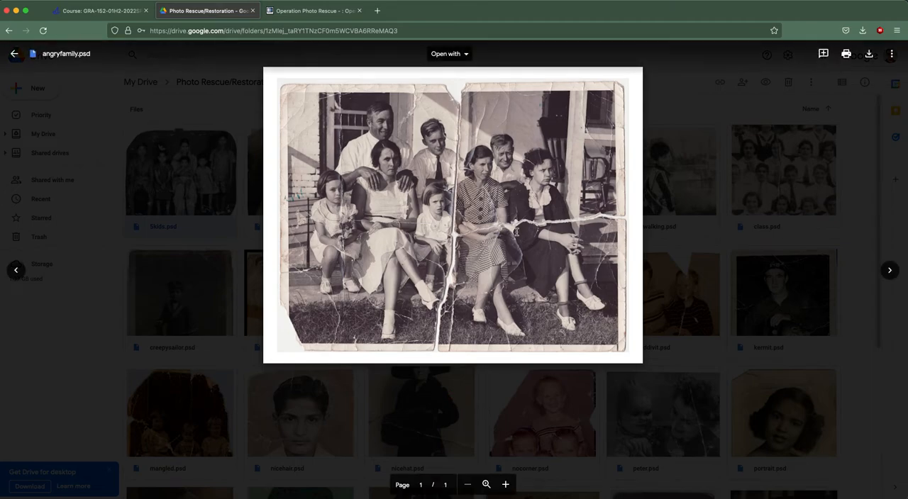
Step: Switch to Photoshop and look at the practice photos girl_1_orig.jpg and london-1-orig_orig.jpg
click(664, 246)
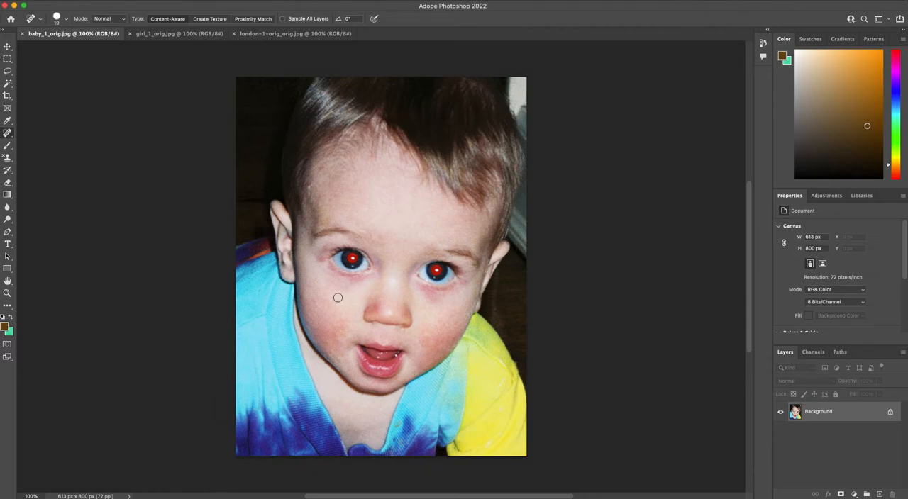
click(170, 33)
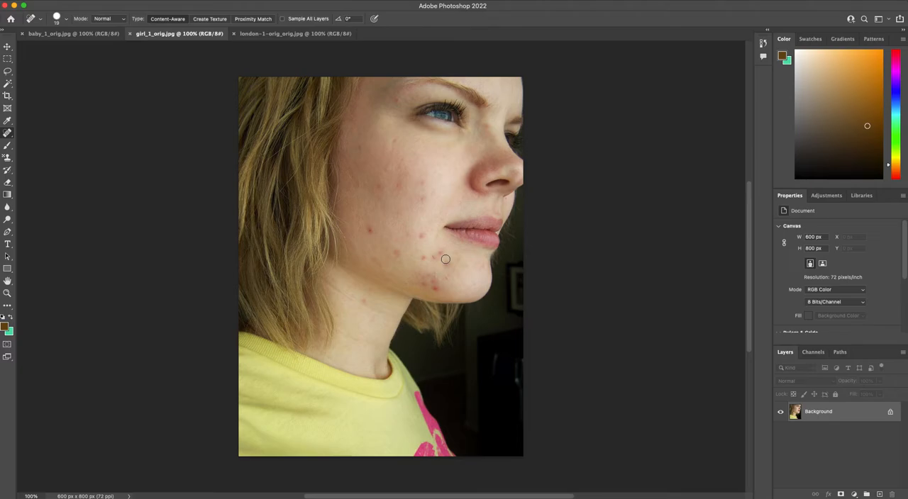
click(294, 34)
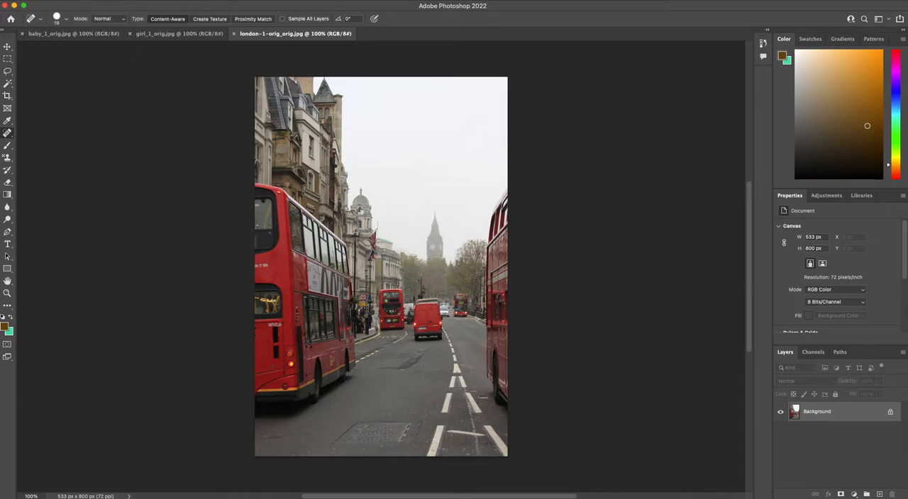
Step: Remove the red-eye effect from both of the baby's eyes in baby_1_orig.jpg with the Red Eye Tool
click(50, 35)
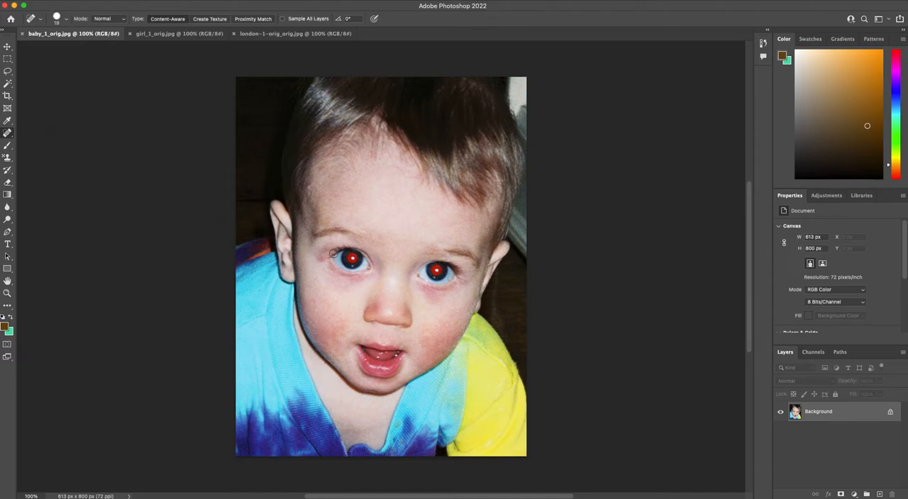
right_click(7, 133)
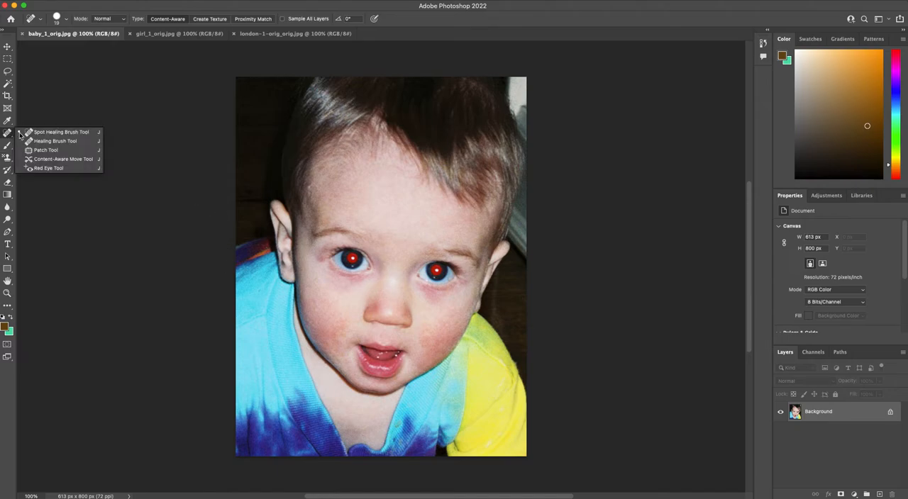
click(45, 168)
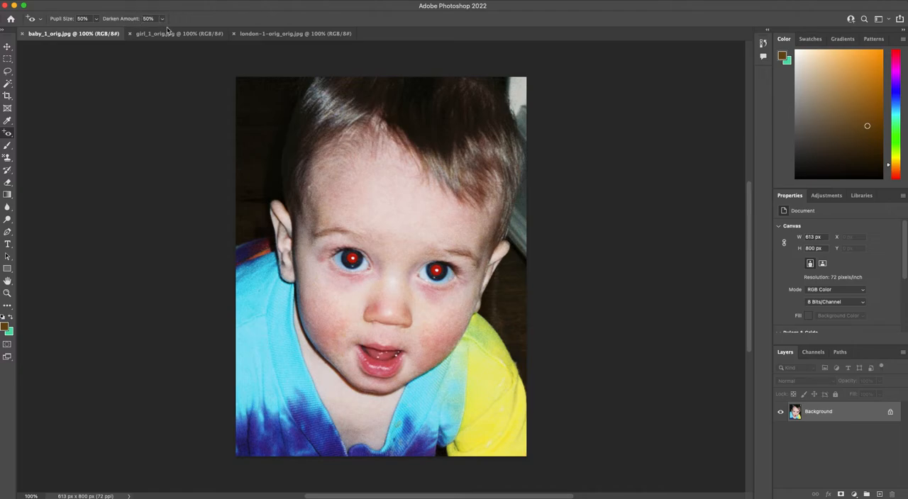
click(371, 272)
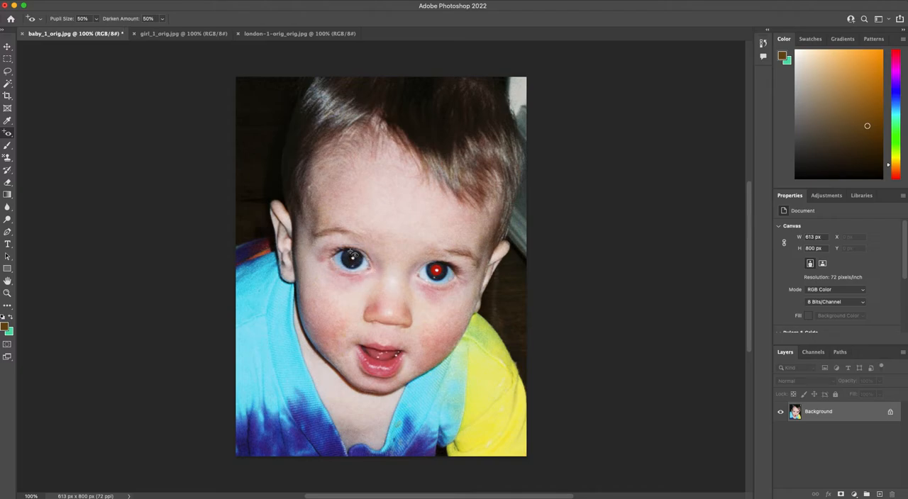
click(436, 269)
drag(432, 265, 449, 279)
click(441, 270)
Step: Look over the healing tools, display girl_1_orig.jpg, and check the damaged photo preview in the Photo Rescue/Restoration folder
right_click(6, 137)
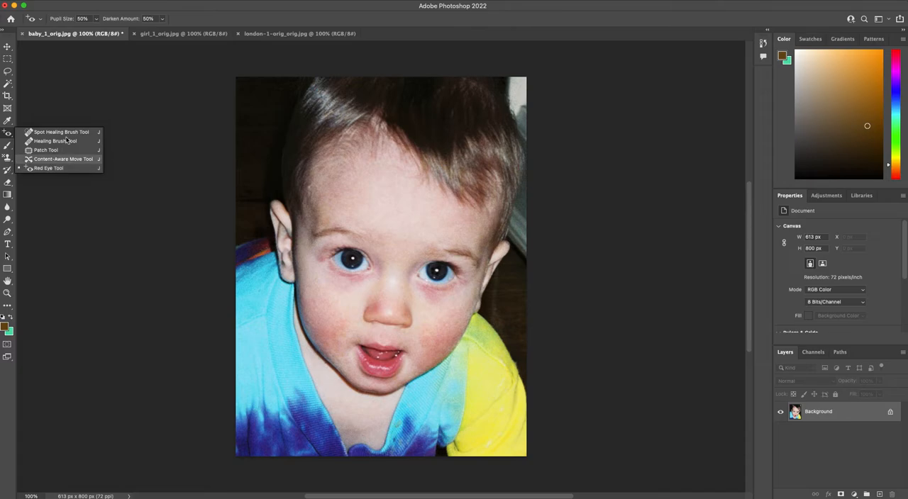
click(157, 33)
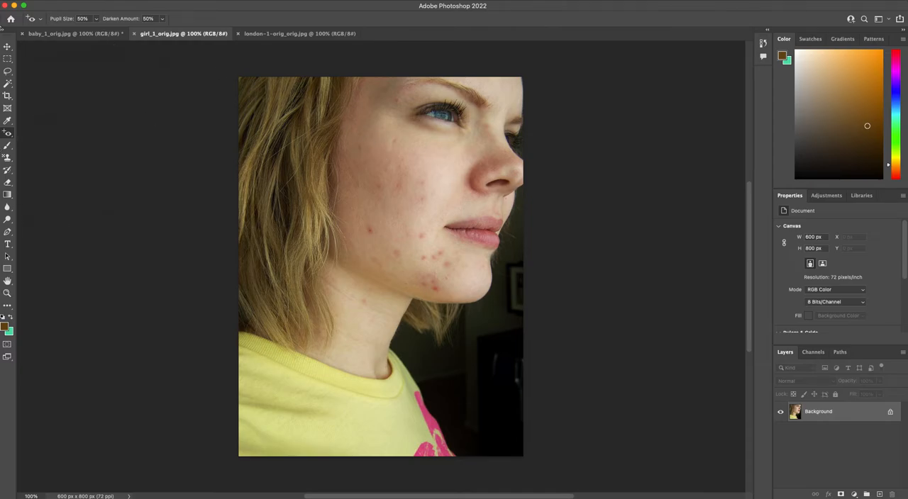
click(15, 6)
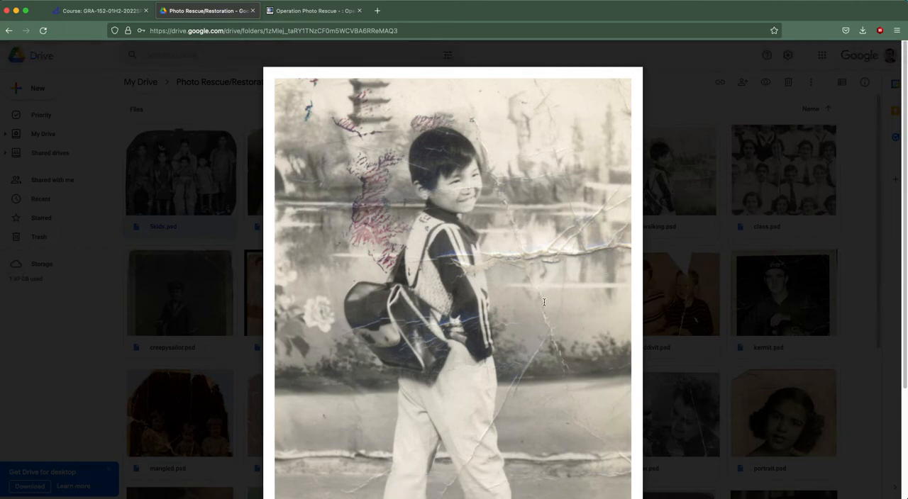
key(Escape)
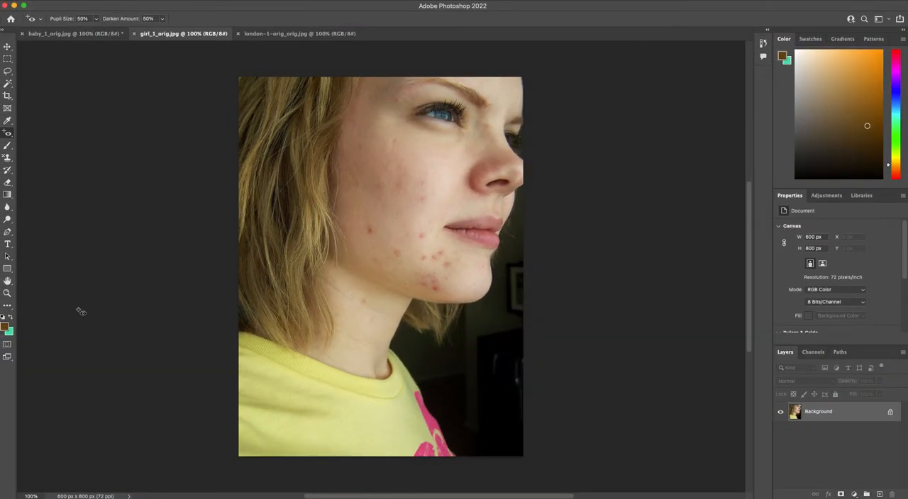
Step: Remove the dark red spot on the girl's cheek with the Spot Healing Brush Tool set to Content-Aware
key(super+equal)
key(super+equal)
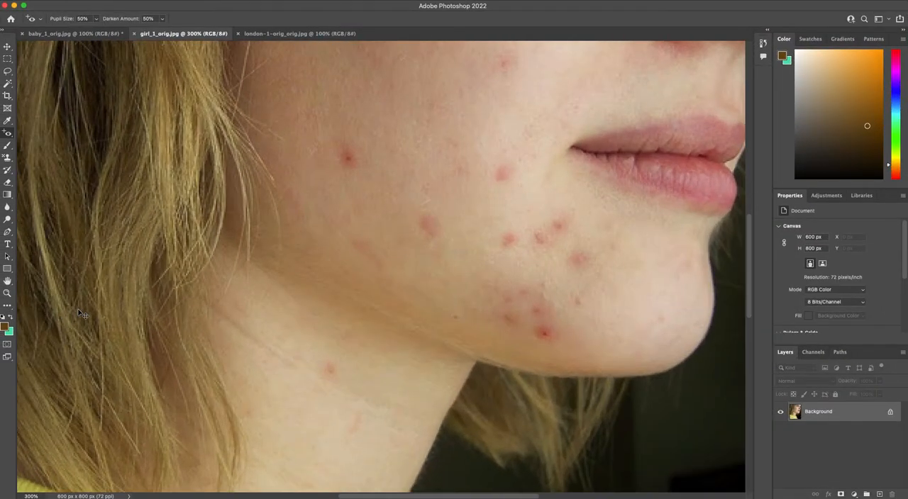
key(super+equal)
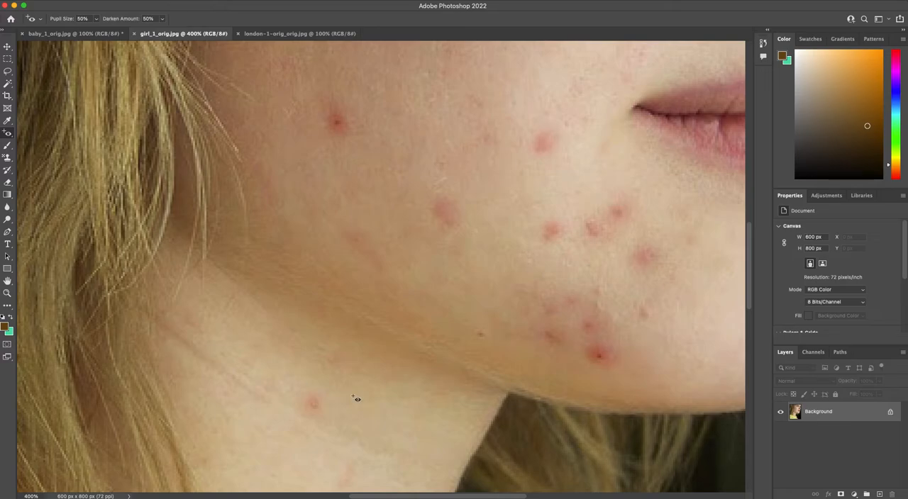
key(space)
drag(390, 115, 257, 147)
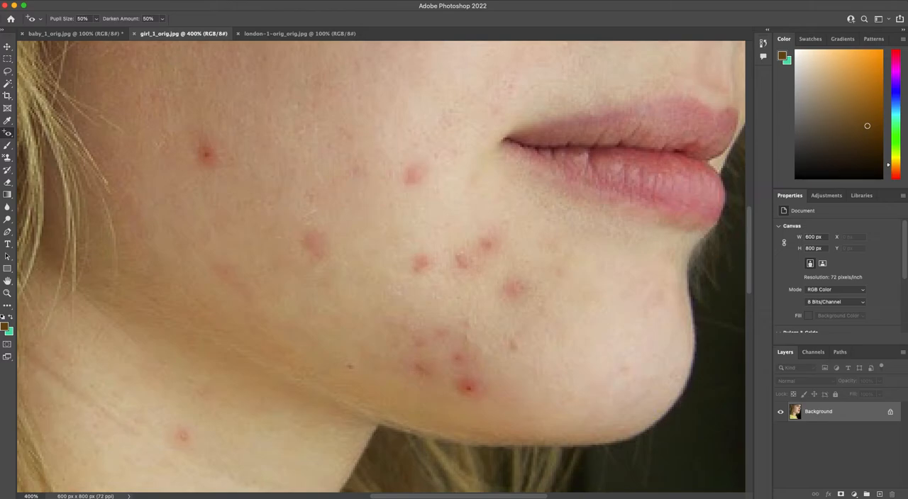
click(8, 134)
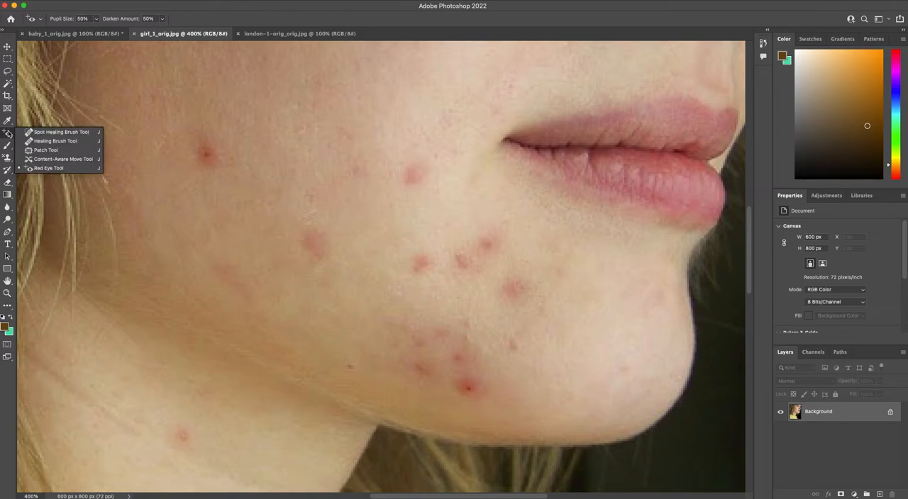
click(60, 132)
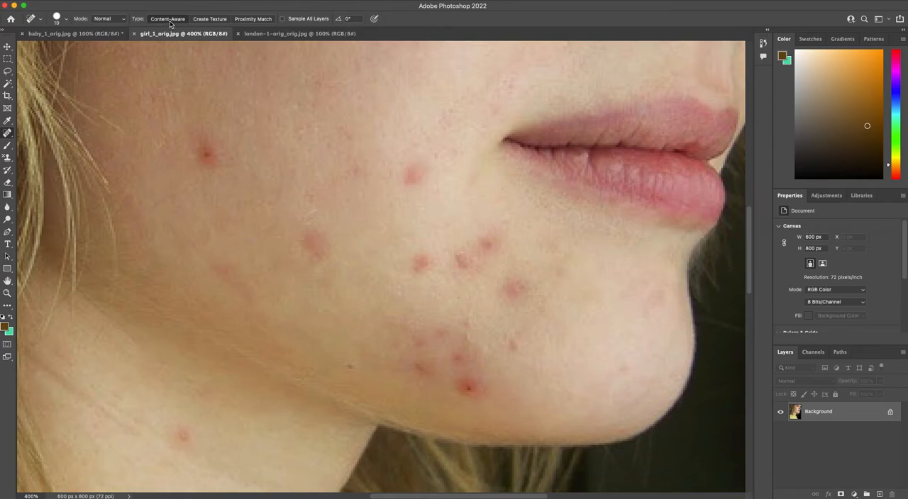
mouse_move(206, 152)
mouse_down()
mouse_move(212, 162)
mouse_move(211, 150)
mouse_move(197, 151)
mouse_up()
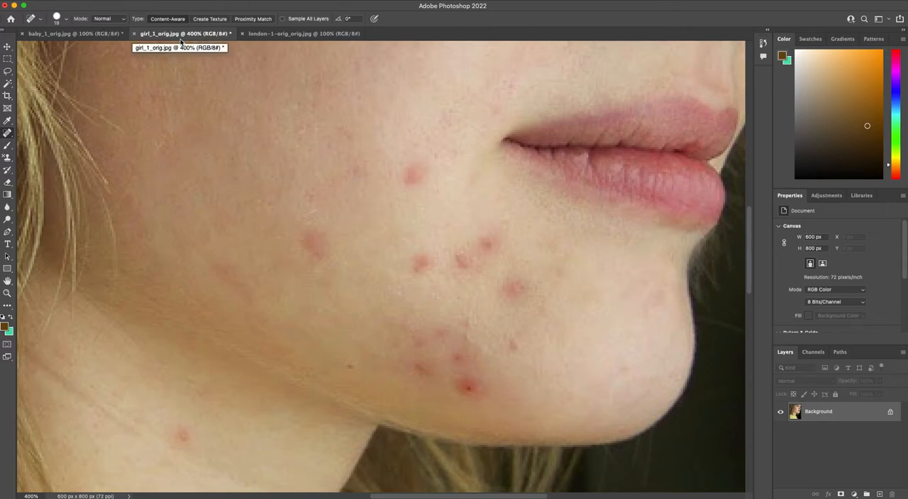
key(super+z)
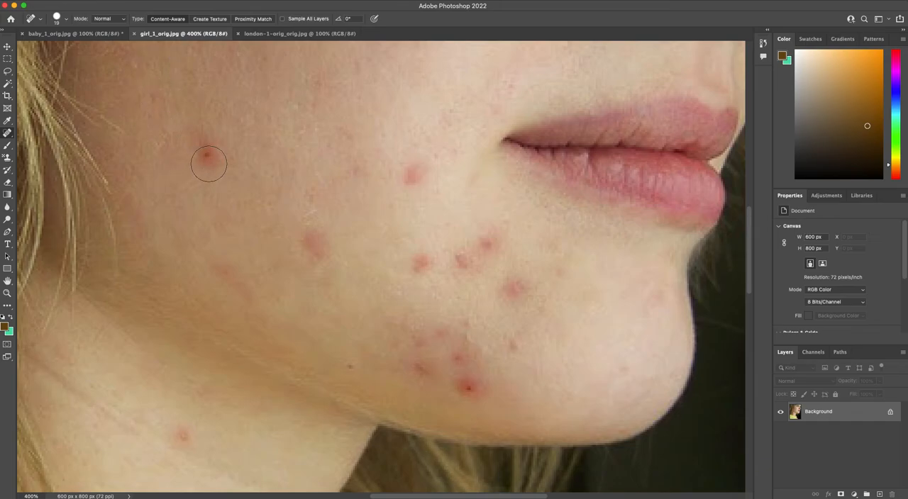
drag(207, 156, 205, 152)
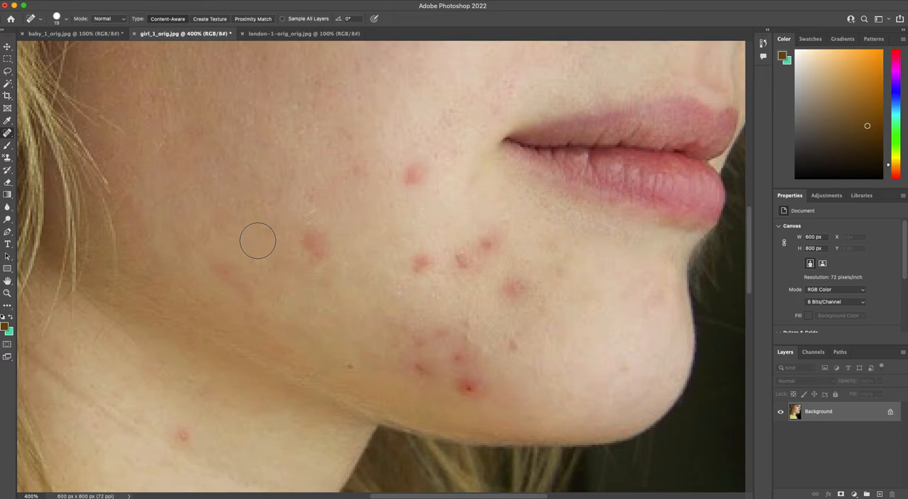
Step: Try a smaller Spot Healing Brush on the next blemish on the lower cheek, and undo the stroke
key(bracketleft)
key(bracketleft)
key(bracketleft)
key(bracketleft)
key(bracketleft)
key(bracketleft)
key(bracketleft)
key(bracketleft)
key(bracketleft)
key(bracketright)
key(bracketright)
mouse_move(298, 244)
mouse_down()
mouse_move(320, 253)
mouse_move(302, 243)
mouse_up()
key(super+z)
Step: Try covering the lower-cheek blemish with the Spot Healing Brush enlarged to 25, and undo the result
key(bracketright)
key(bracketright)
key(bracketright)
drag(307, 243, 321, 244)
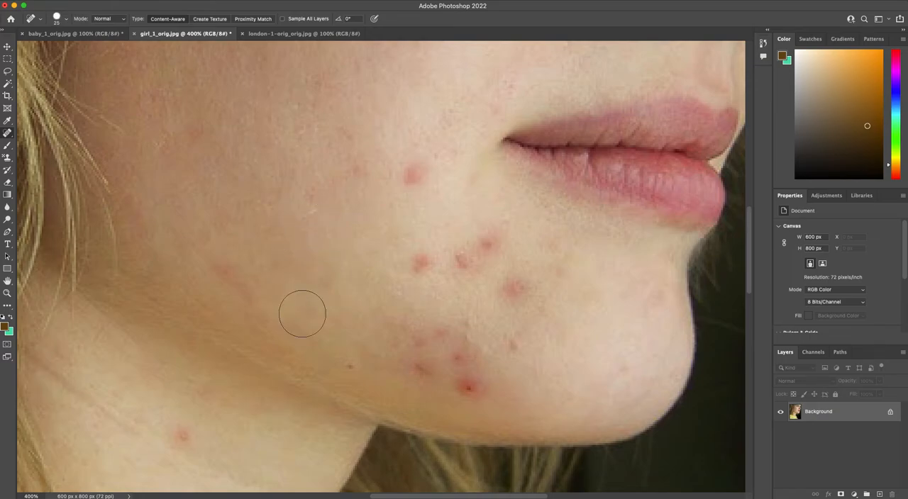
key(super+z)
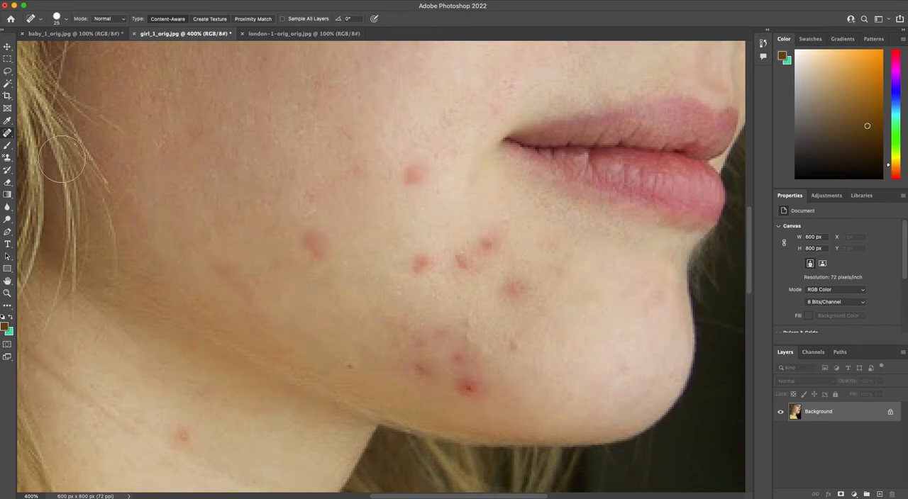
Step: Switch to the Healing Brush Tool and try it on the lower-cheek blemish without defining a source point
right_click(9, 134)
click(55, 141)
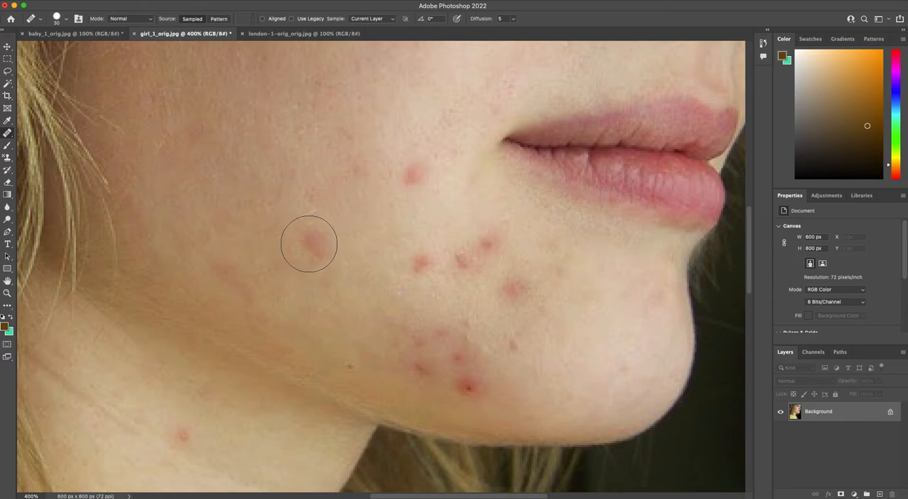
click(308, 245)
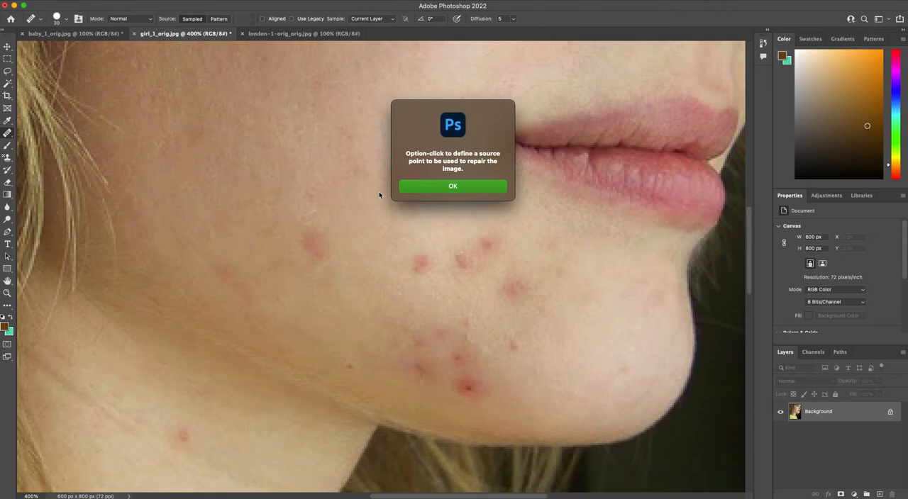
click(436, 187)
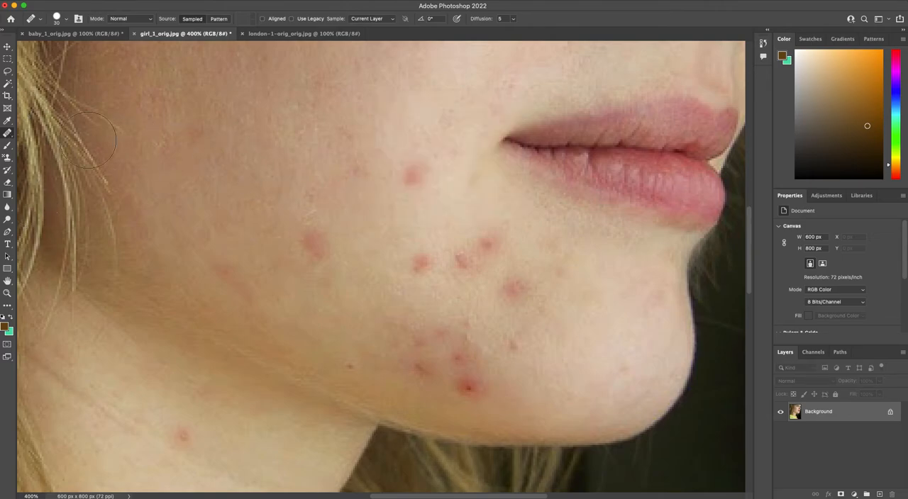
right_click(7, 133)
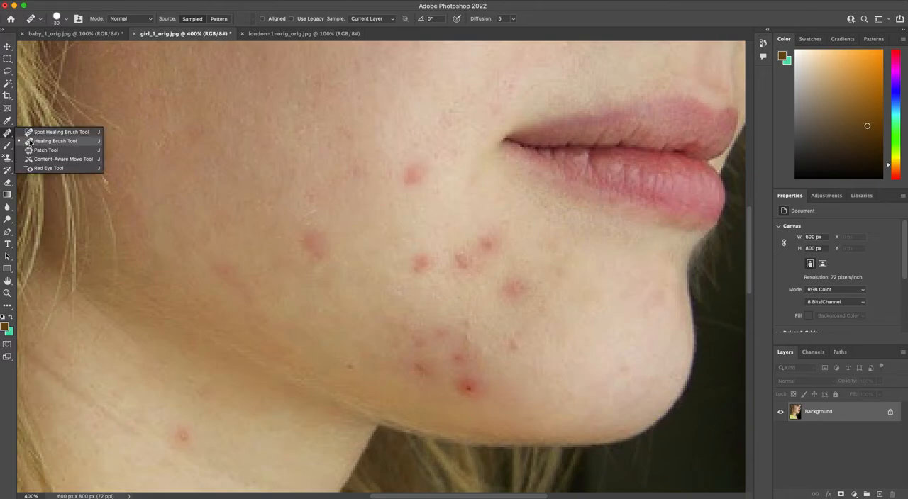
click(32, 142)
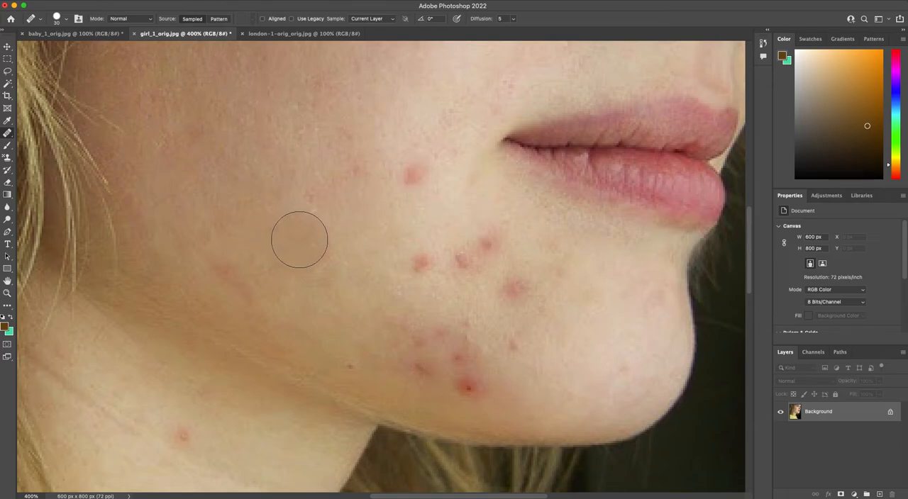
Step: Try painting over the lower-cheek blemish with the Healing Brush at size 30, and undo the stroke
click(320, 245)
key(super+z)
drag(370, 224, 383, 224)
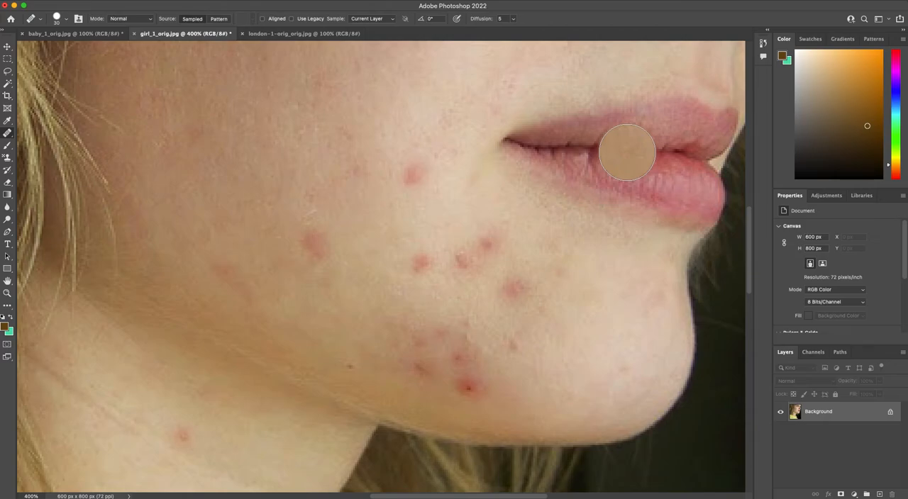
Step: Set the Healing Brush size to 20, sample clean skin just below the lower-cheek blemish, and heal the blemish
key(bracketleft)
key(bracketleft)
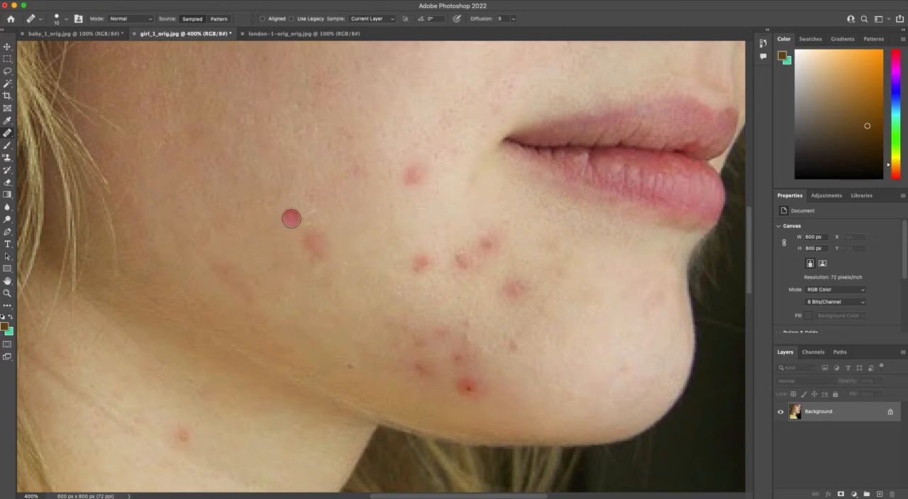
key(bracketright)
key(bracketright)
key(bracketright)
key(bracketright)
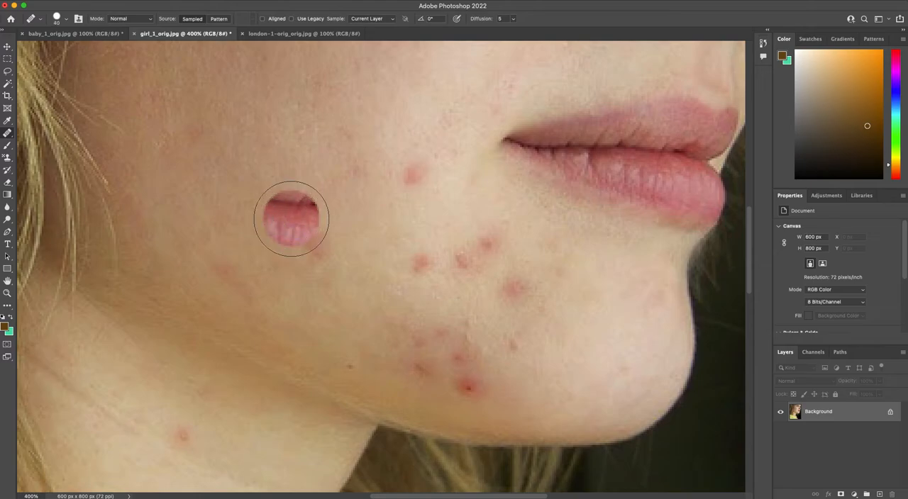
key(bracketleft)
key(bracketleft)
key(bracketleft)
key(bracketleft)
key(bracketleft)
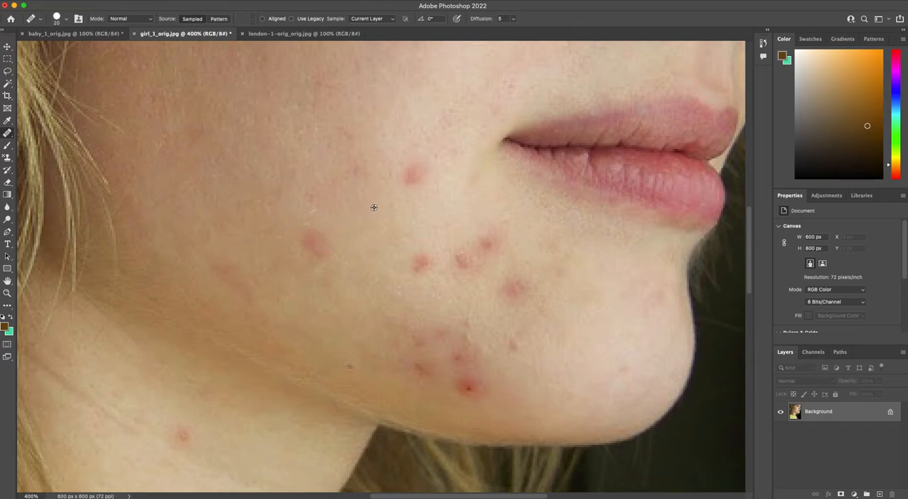
alt+click(289, 285)
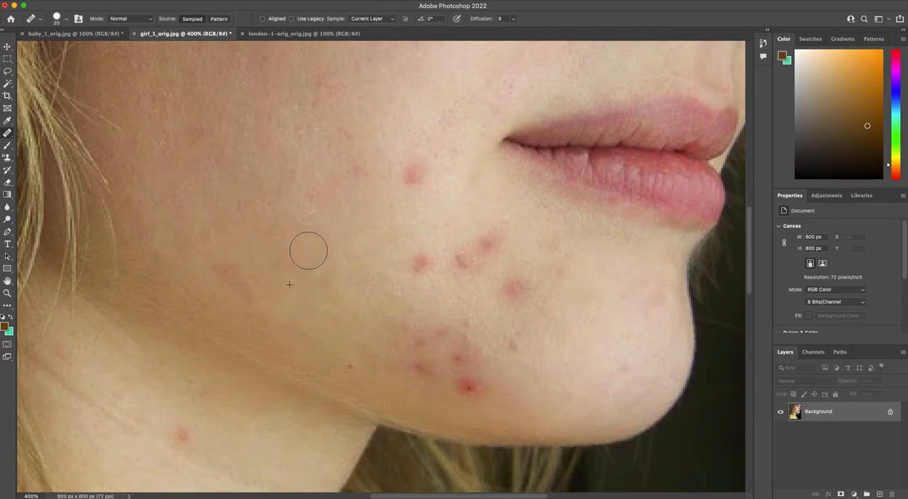
mouse_move(309, 247)
mouse_down()
mouse_move(319, 245)
mouse_move(306, 247)
mouse_up()
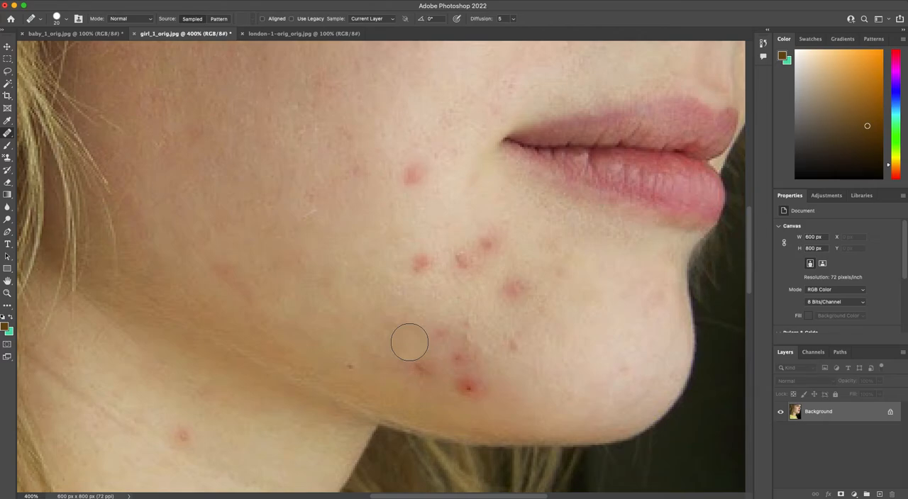
key(super+z)
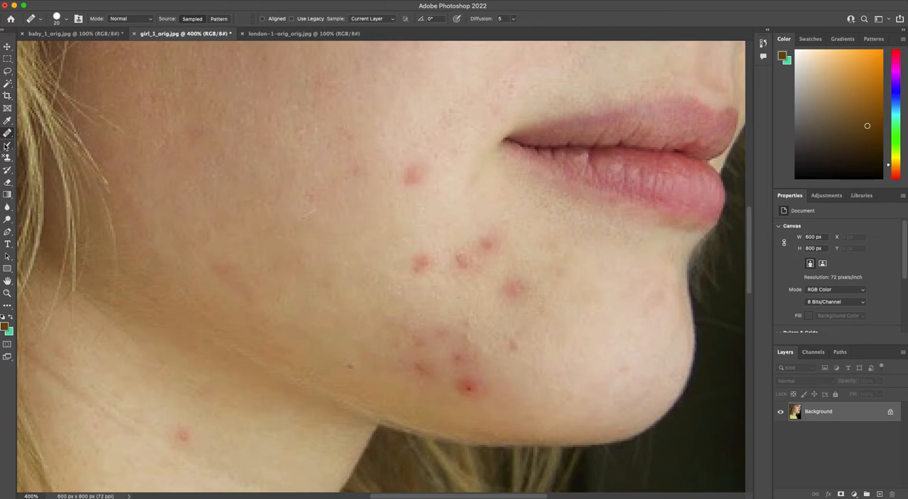
Step: Outline the blemish on the cheek near the corner of the mouth with the Patch Tool
right_click(8, 133)
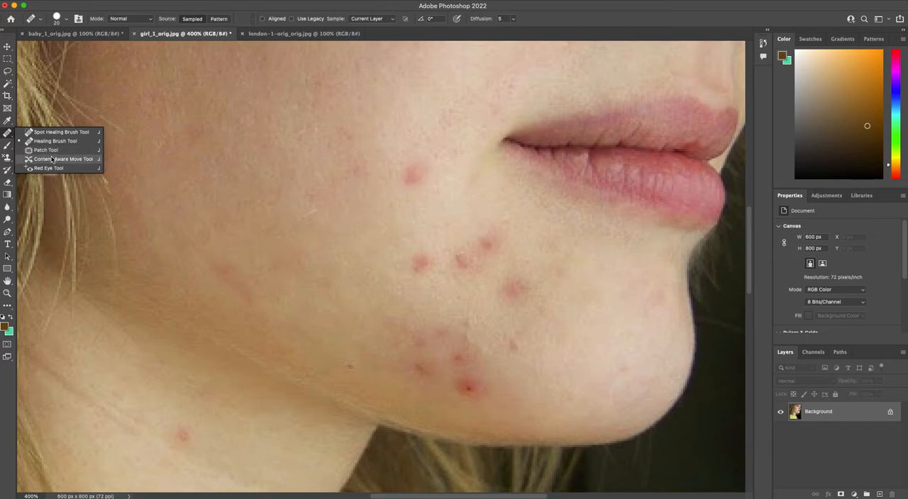
click(49, 150)
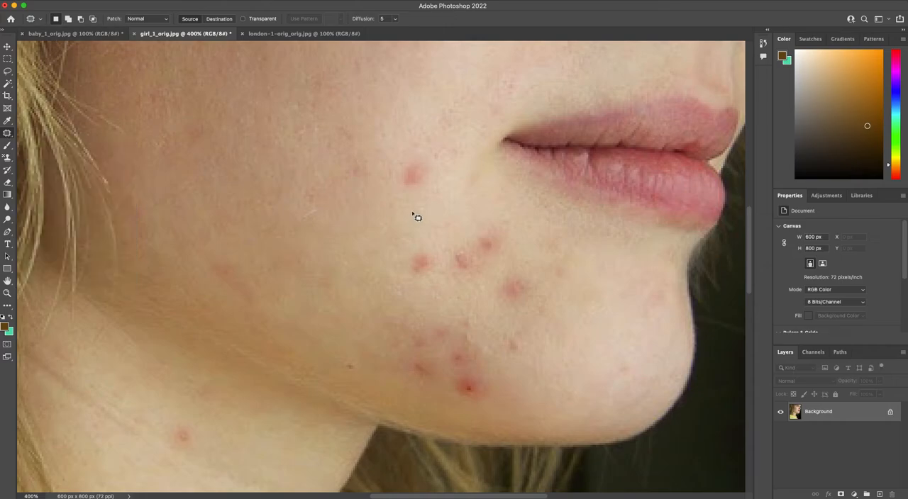
mouse_move(383, 154)
mouse_down()
mouse_move(382, 193)
mouse_move(397, 204)
mouse_move(432, 193)
mouse_move(434, 157)
mouse_move(385, 153)
mouse_up()
Step: Try patching the outlined blemish with the lips as the source area, and undo the patch
drag(421, 174, 415, 118)
drag(418, 181, 562, 153)
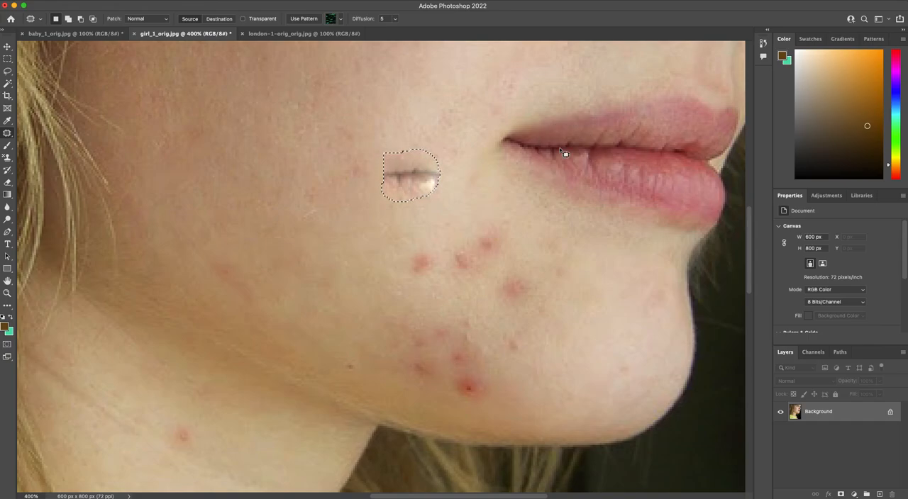
key(super+d)
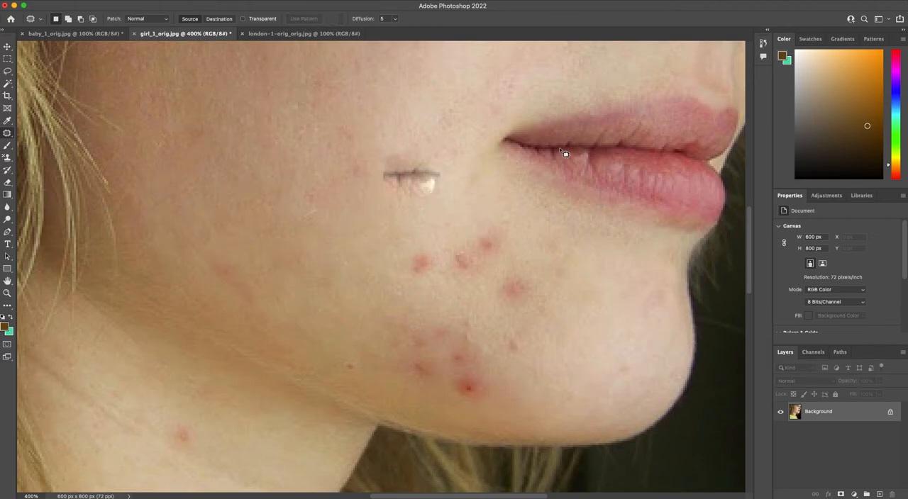
key(super+z)
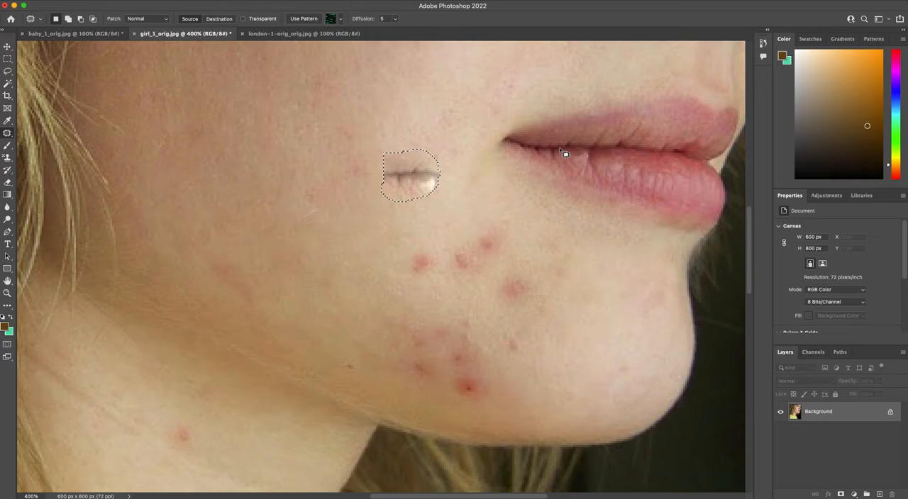
key(super+z)
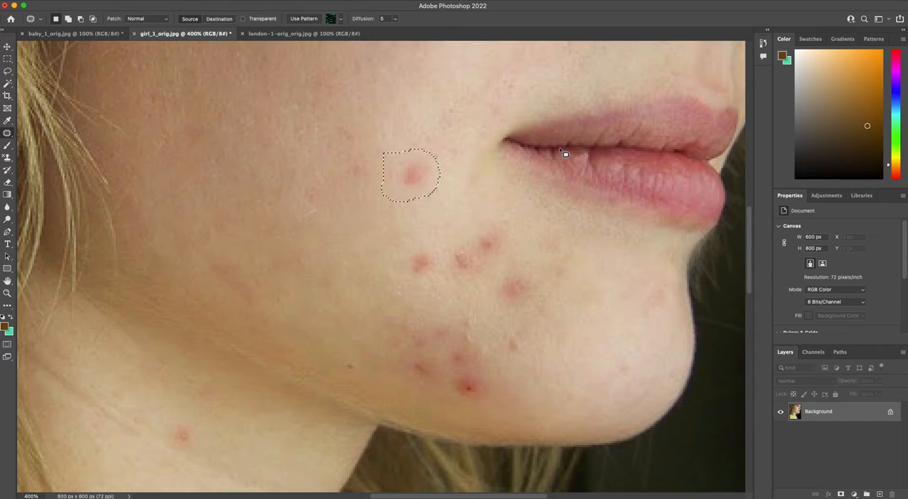
Step: Patch the outlined blemish with the clean skin just above it, and clear the selection
drag(385, 186, 405, 118)
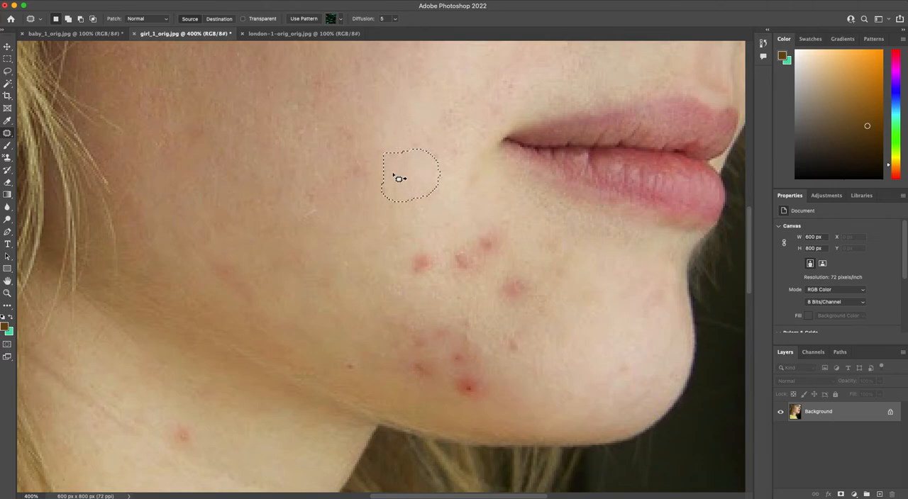
key(super+d)
Step: Try moving the outlined blemish higher up the cheek with the Content-Aware Move Tool, and undo the move
click(7, 134)
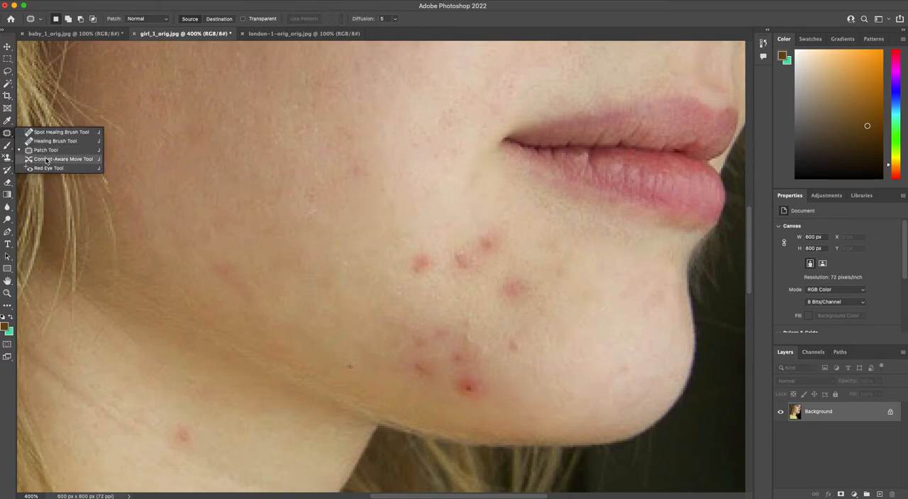
click(47, 160)
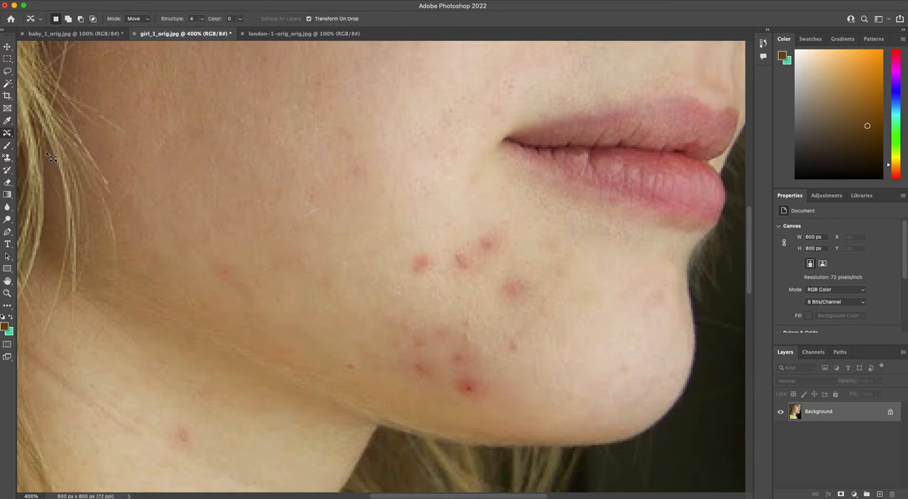
mouse_move(399, 240)
mouse_down()
mouse_move(390, 277)
mouse_move(429, 287)
mouse_move(445, 239)
mouse_move(399, 241)
mouse_move(417, 260)
mouse_move(474, 240)
mouse_move(431, 205)
mouse_move(383, 196)
mouse_move(352, 238)
mouse_move(445, 274)
mouse_move(419, 196)
mouse_move(397, 192)
mouse_move(370, 213)
mouse_up()
drag(369, 209, 361, 209)
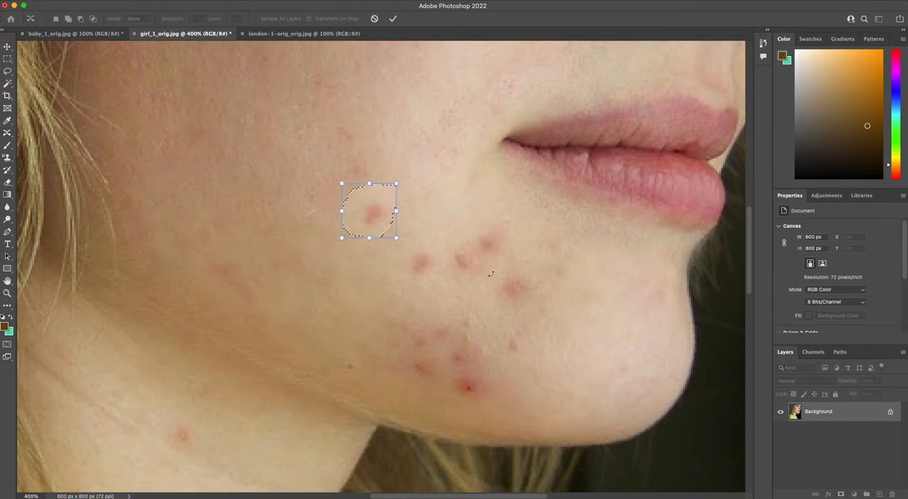
key(Return)
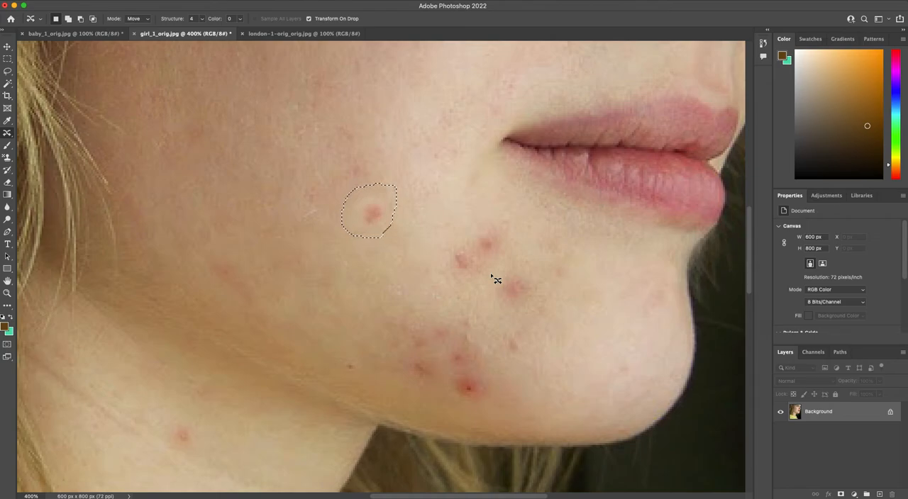
key(super+z)
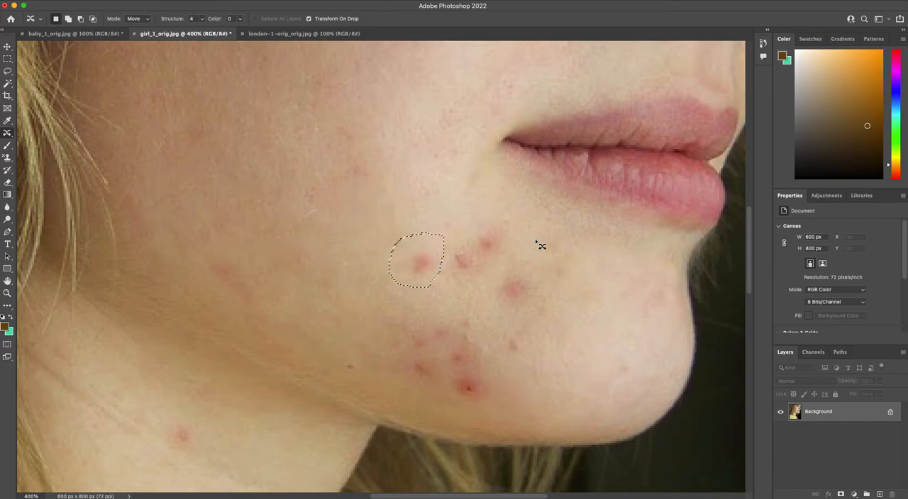
Step: In london-1-orig_orig.jpg, outline the clock tower and shift it left toward the buildings with Content-Aware Move, and clear the selection
click(314, 35)
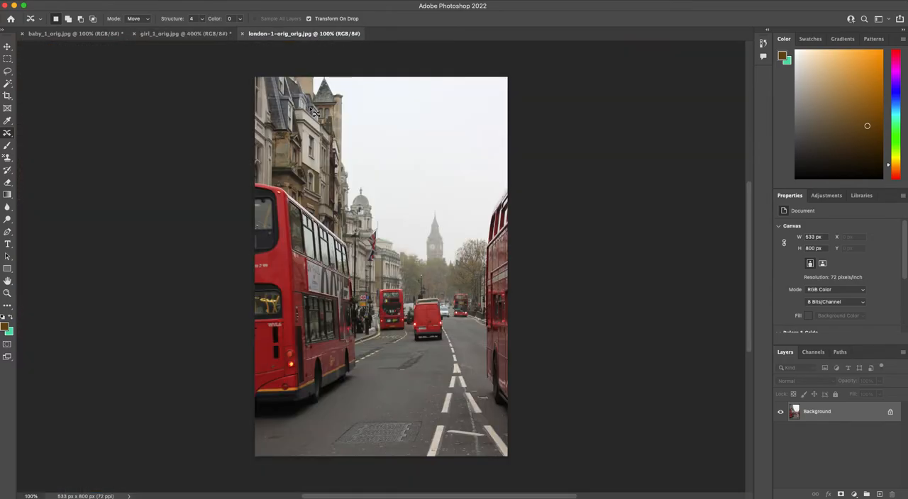
key(super+equal)
key(super+equal)
key(super+equal)
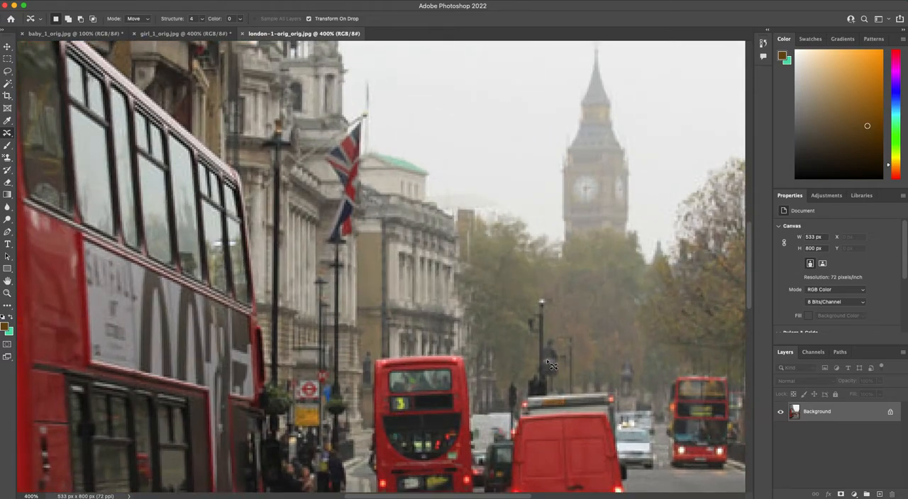
drag(575, 291, 432, 420)
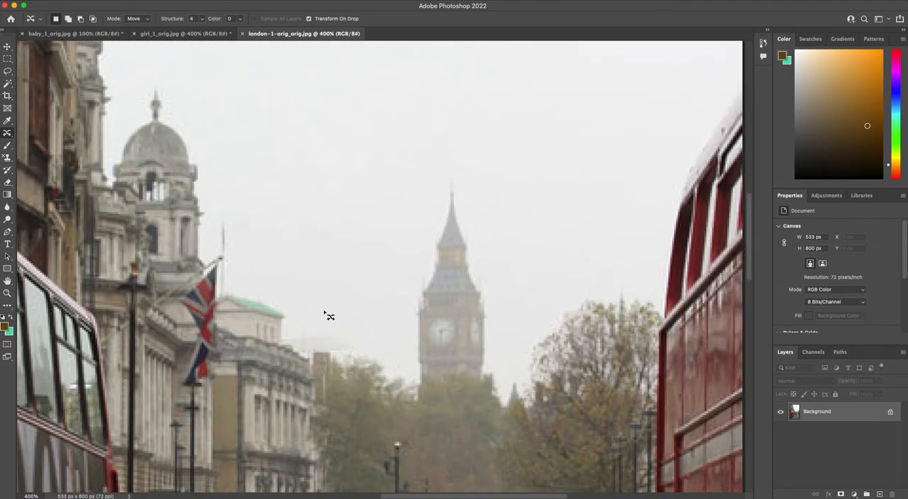
mouse_move(414, 172)
mouse_down()
mouse_move(393, 274)
mouse_move(406, 353)
mouse_move(417, 380)
mouse_move(483, 380)
mouse_move(501, 275)
mouse_move(492, 232)
mouse_move(455, 166)
mouse_move(414, 171)
mouse_up()
drag(473, 329, 373, 322)
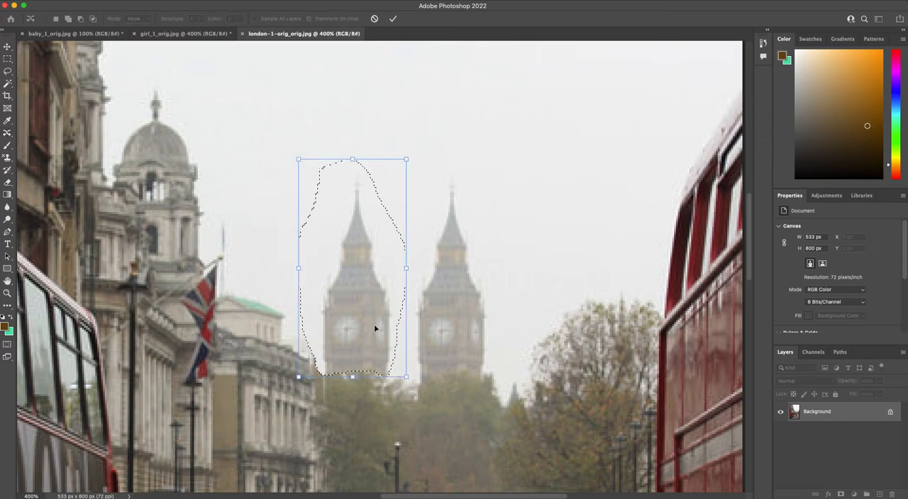
key(Return)
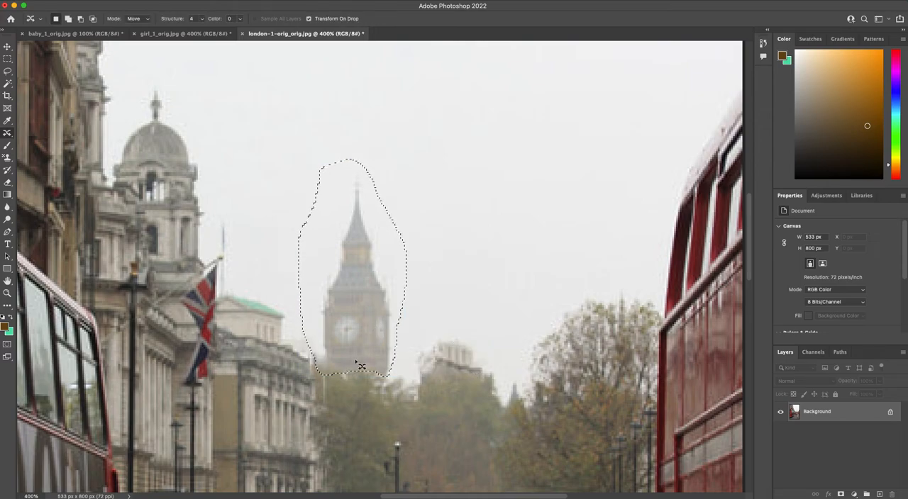
key(v)
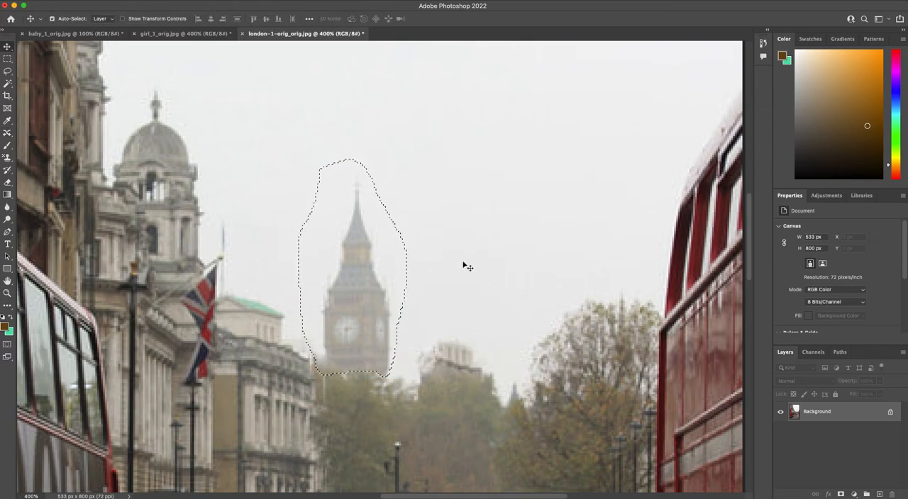
key(super+d)
Step: Return to girl_1_orig.jpg, clear the selection around the cheek blemish, and switch to the Clone Stamp Tool
click(7, 133)
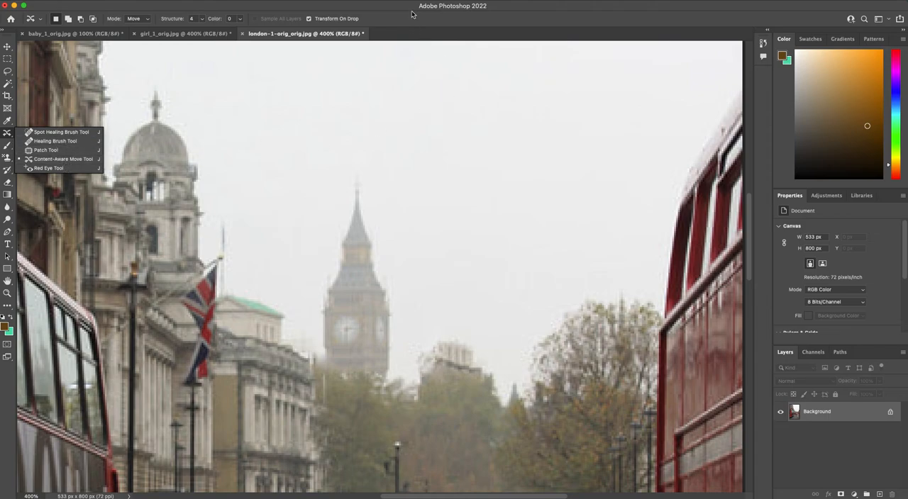
click(185, 33)
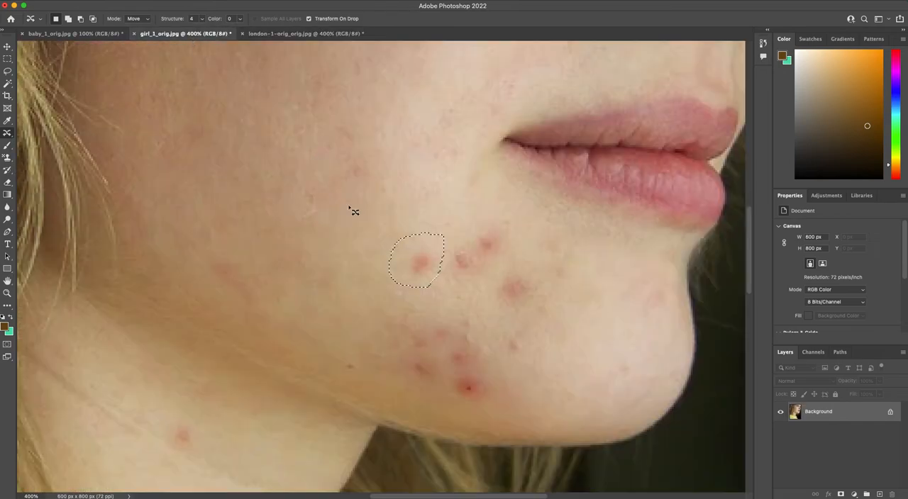
click(422, 233)
right_click(7, 133)
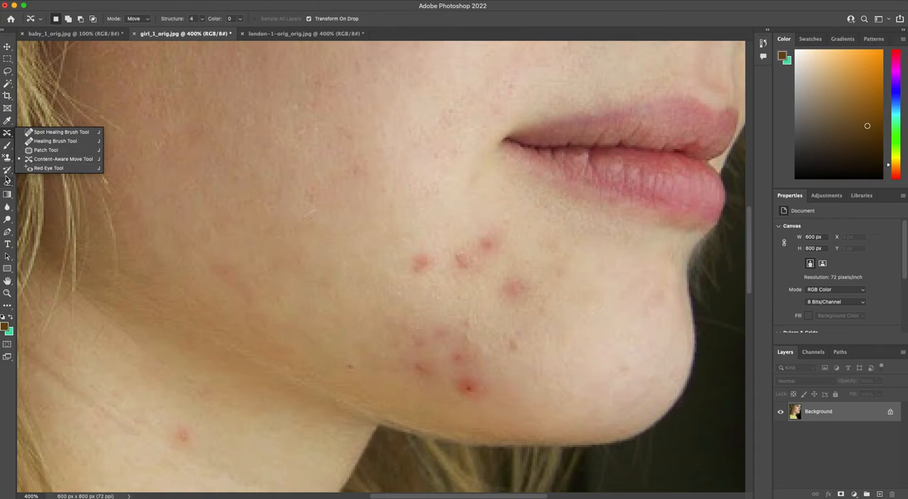
click(7, 159)
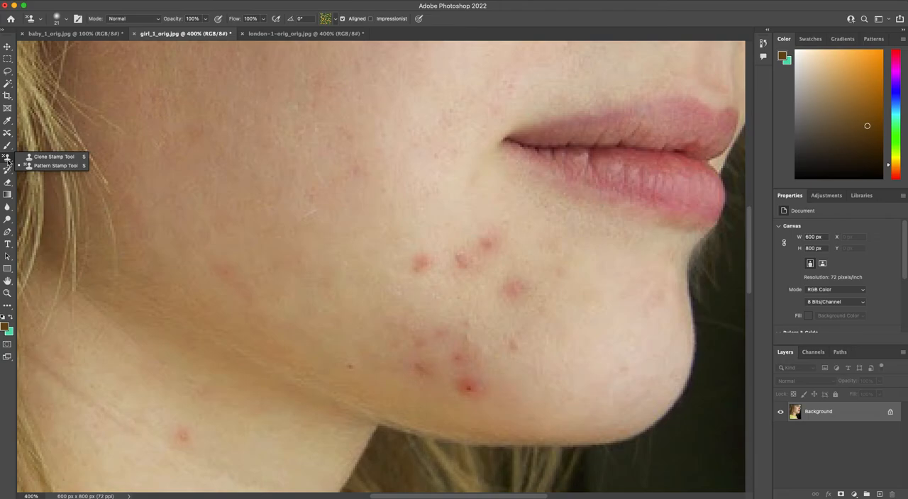
click(45, 158)
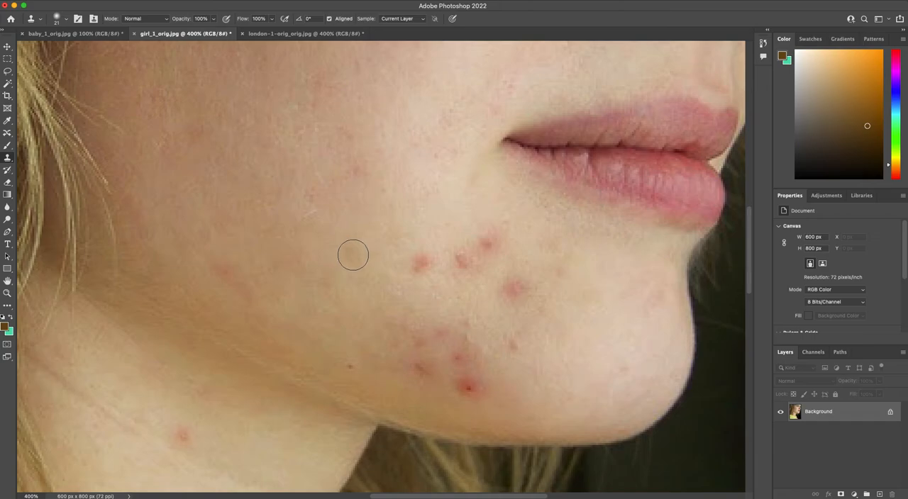
click(7, 133)
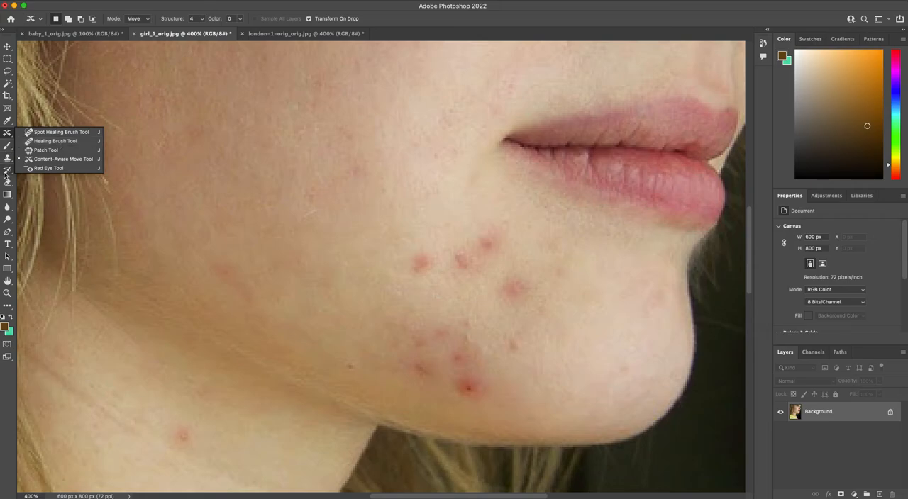
click(7, 158)
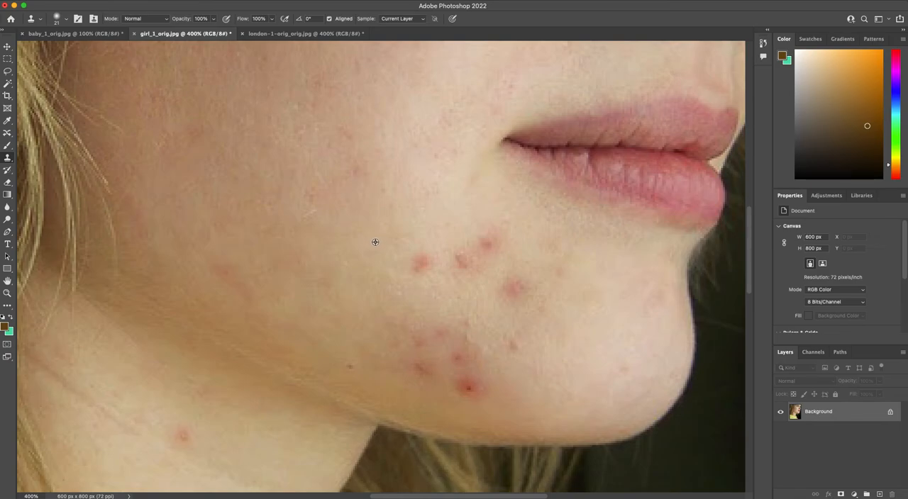
click(415, 262)
mouse_move(416, 263)
mouse_down()
mouse_move(425, 264)
mouse_move(423, 253)
mouse_move(416, 261)
mouse_move(425, 251)
mouse_move(404, 249)
mouse_move(407, 263)
mouse_move(418, 255)
mouse_move(407, 256)
mouse_move(674, 343)
mouse_move(569, 352)
mouse_move(411, 279)
mouse_move(426, 280)
mouse_up()
key(super+z)
Step: Sample the clean skin just above and left of the leftmost chin-area blemish and clone it over the blemish
alt+click(377, 231)
mouse_move(407, 255)
mouse_down()
mouse_move(419, 263)
mouse_move(422, 243)
mouse_up()
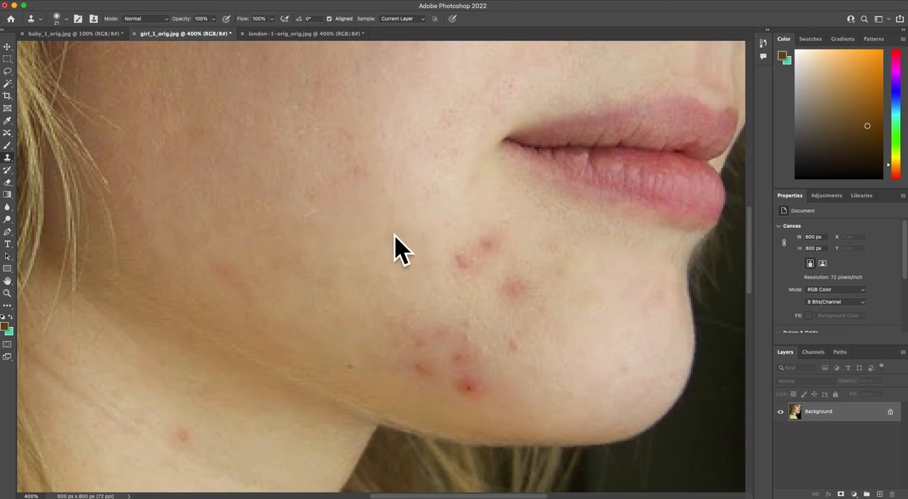
Step: Sample the line between the lips with the Clone Stamp and paint a copy of the mouth onto the cheek
alt+click(631, 149)
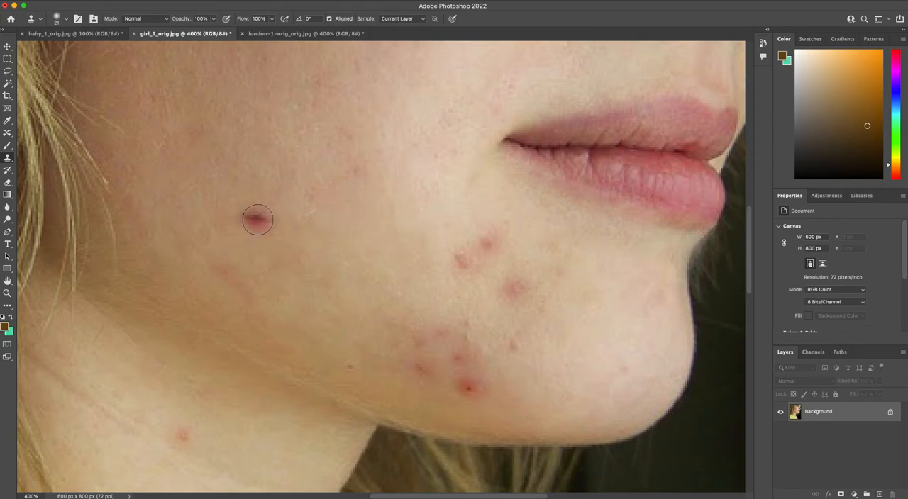
drag(250, 214, 301, 215)
mouse_move(248, 199)
mouse_down()
mouse_move(315, 202)
mouse_move(330, 220)
mouse_move(313, 240)
mouse_move(230, 227)
mouse_move(311, 242)
mouse_move(335, 205)
mouse_move(299, 185)
mouse_move(225, 222)
mouse_move(213, 187)
mouse_move(272, 164)
mouse_move(333, 174)
mouse_up()
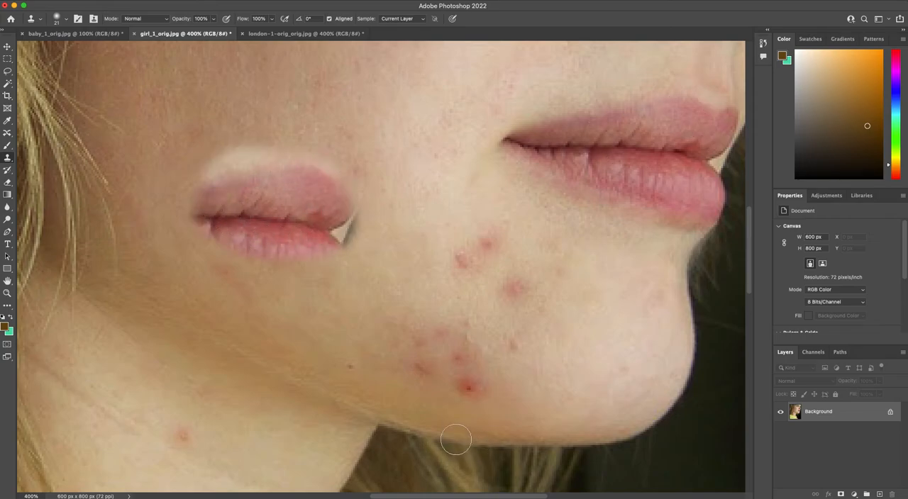
click(7, 132)
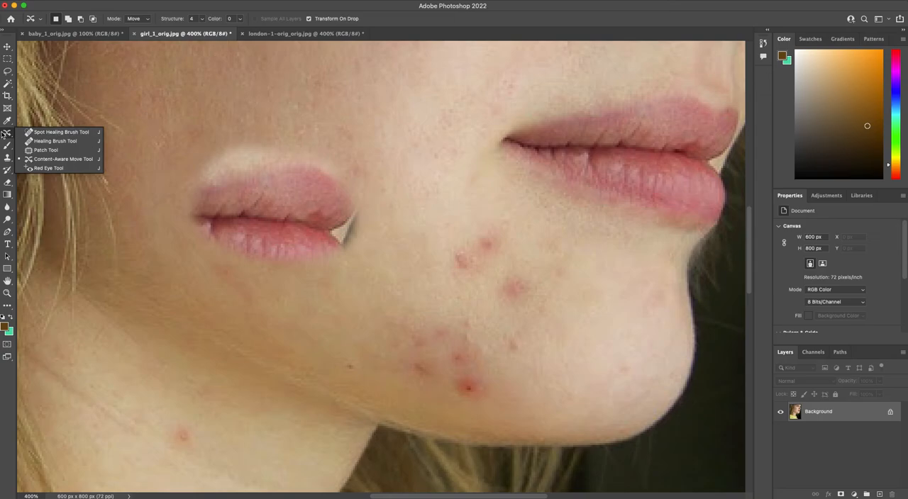
click(5, 134)
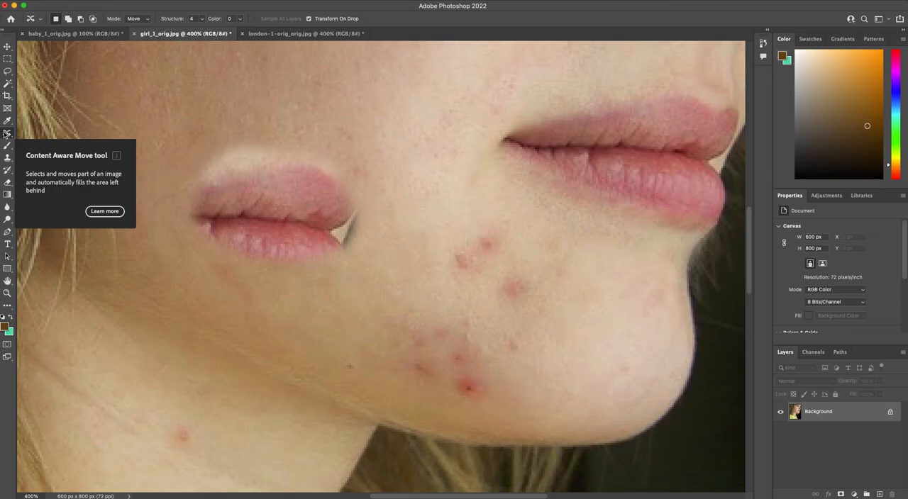
click(7, 157)
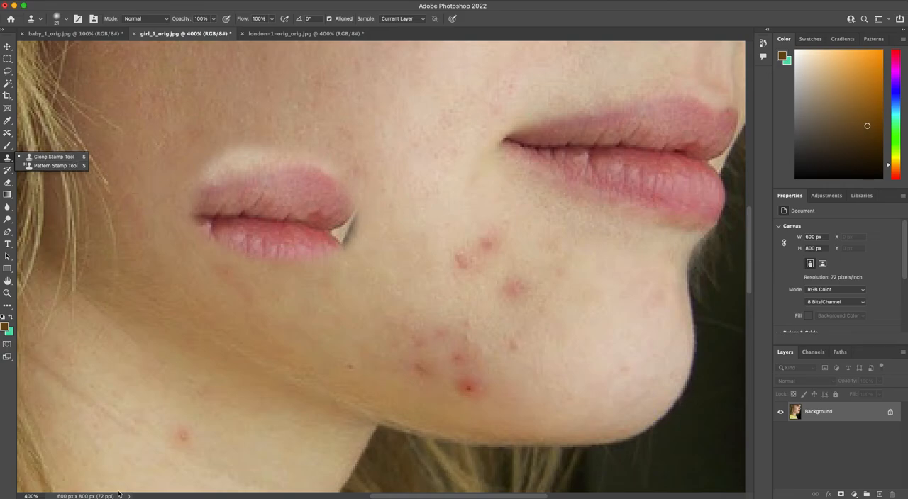
click(6, 6)
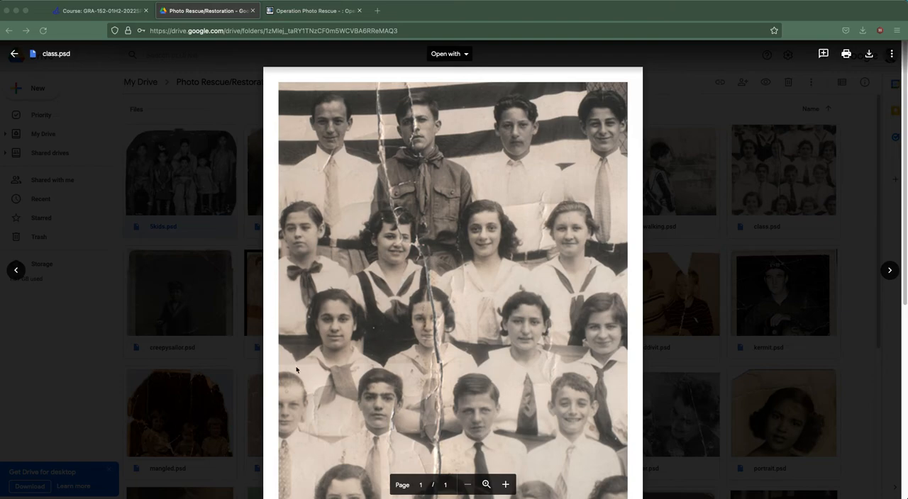
click(15, 10)
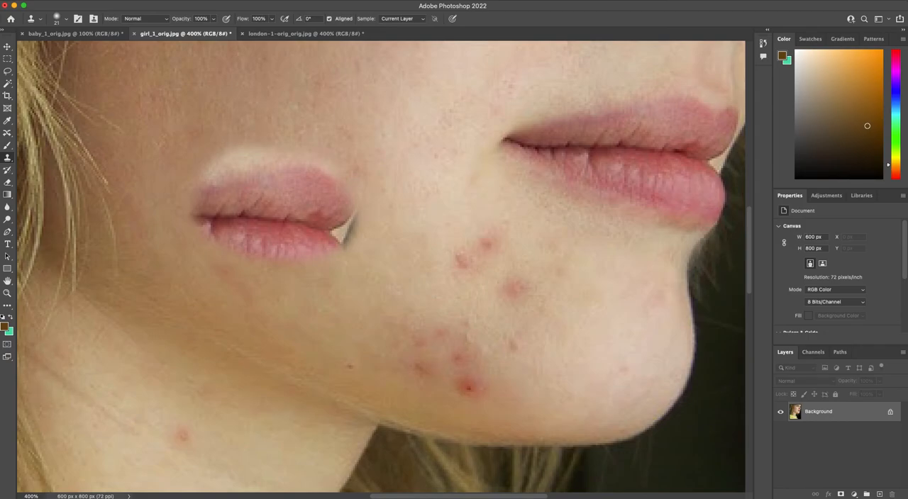
Step: Switch to the Pattern Stamp Tool, expand the Trees, Grass and Water pattern groups, and choose the fourth Trees pattern
click(7, 161)
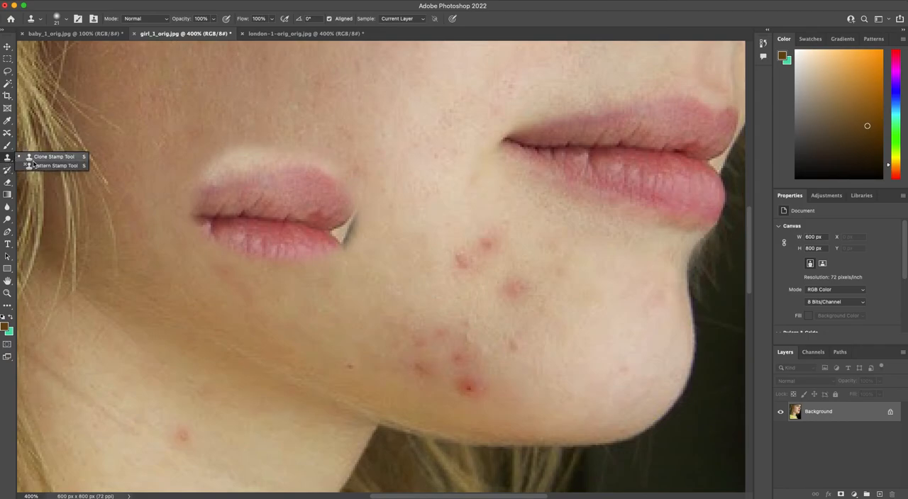
click(39, 166)
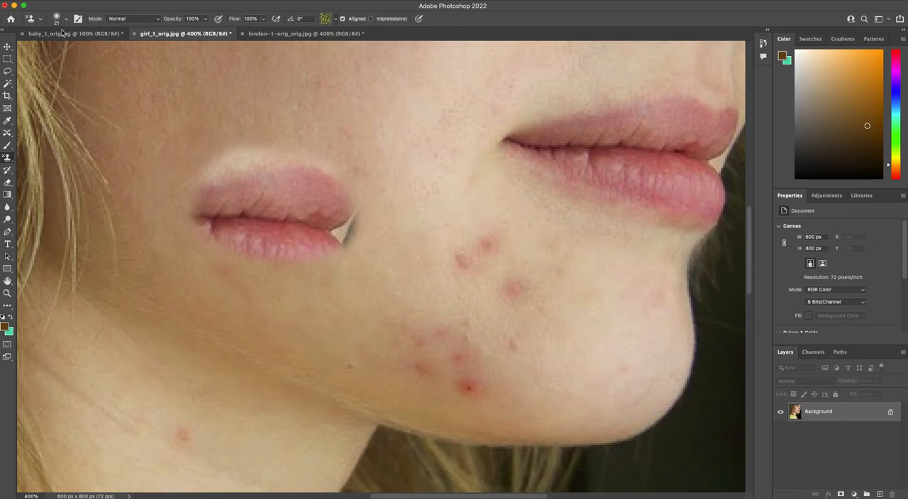
click(336, 23)
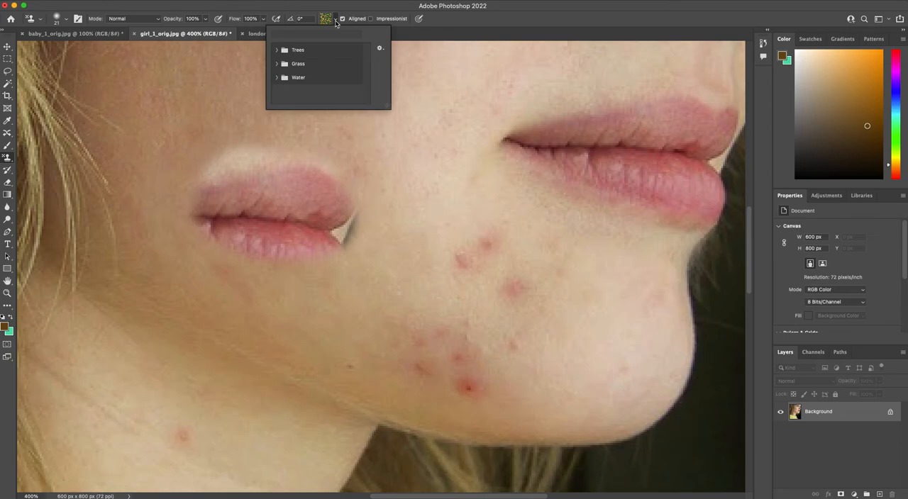
click(276, 50)
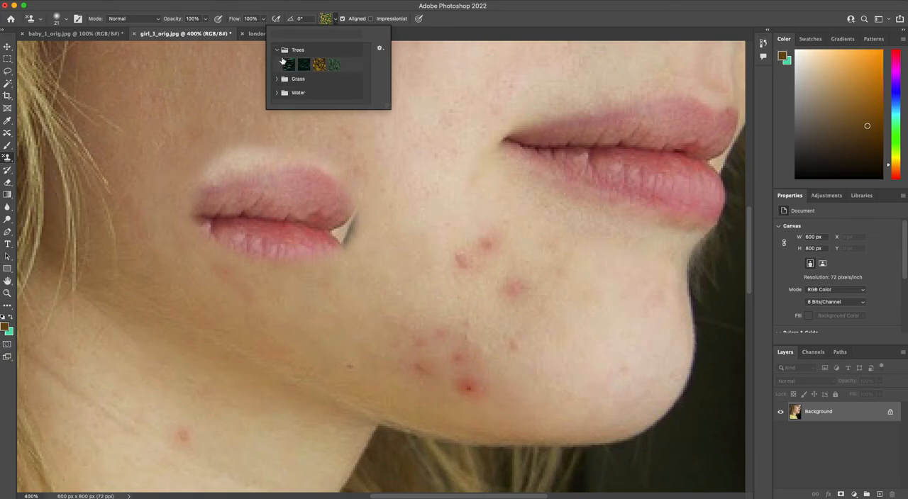
click(284, 79)
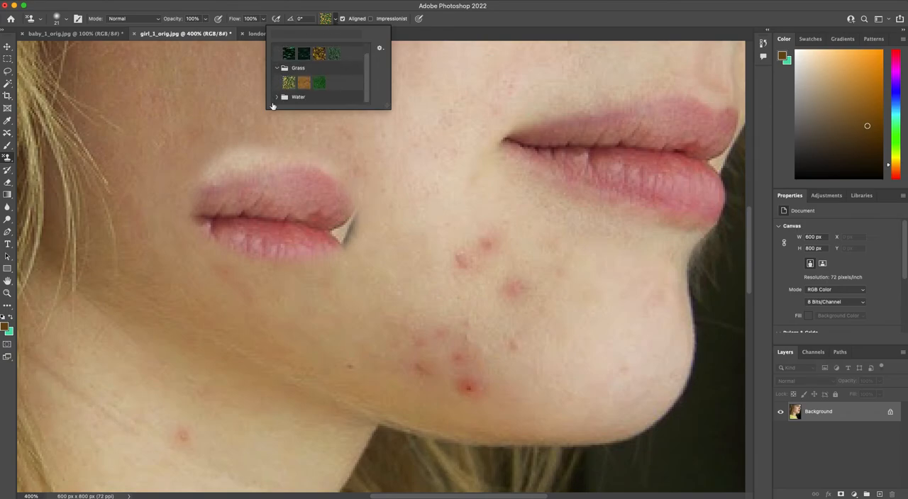
click(276, 96)
click(379, 48)
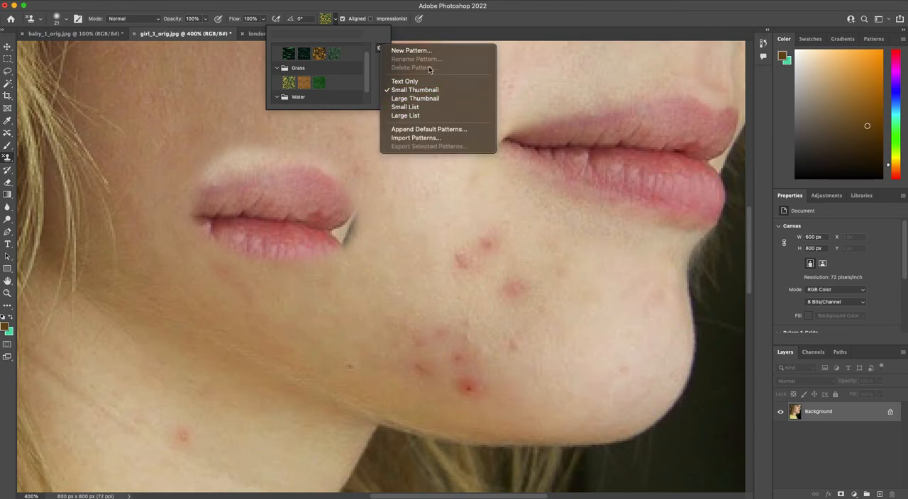
click(334, 52)
click(334, 53)
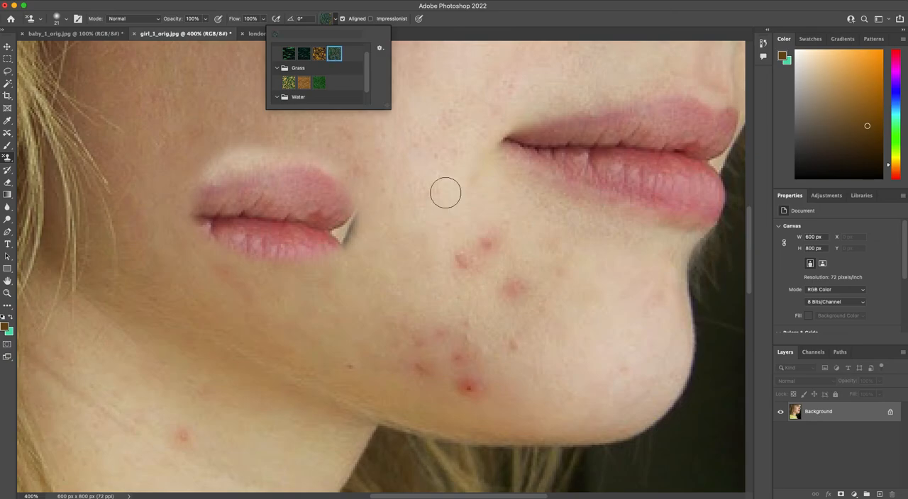
click(512, 15)
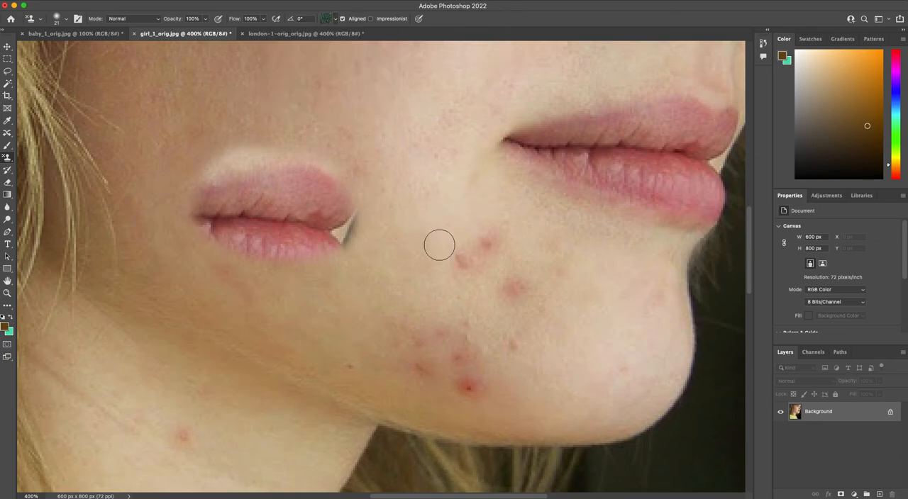
Step: Try painting the tree pattern over the cheek between the cloned and original lips, and undo the painting
mouse_move(472, 243)
mouse_down()
mouse_move(444, 228)
mouse_move(523, 231)
mouse_move(376, 241)
mouse_move(440, 166)
mouse_move(400, 188)
mouse_move(397, 127)
mouse_move(497, 135)
mouse_move(383, 120)
mouse_move(424, 100)
mouse_move(533, 73)
mouse_up()
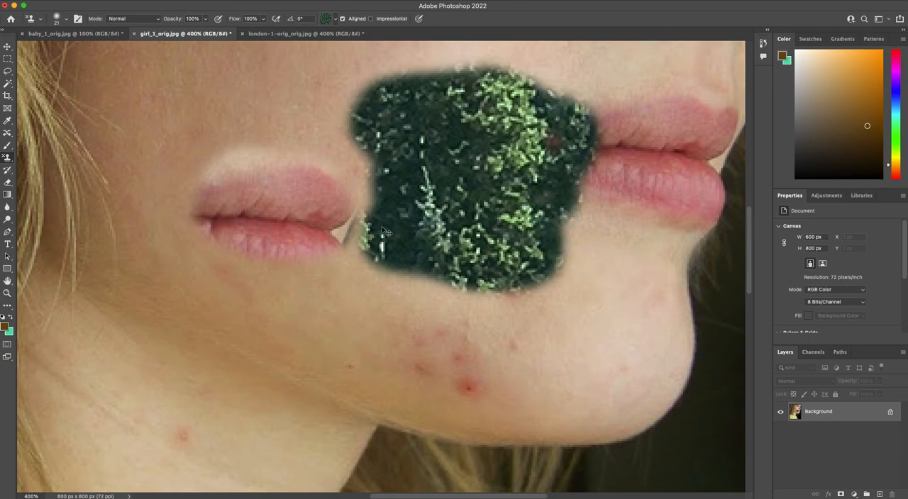
key(super+z)
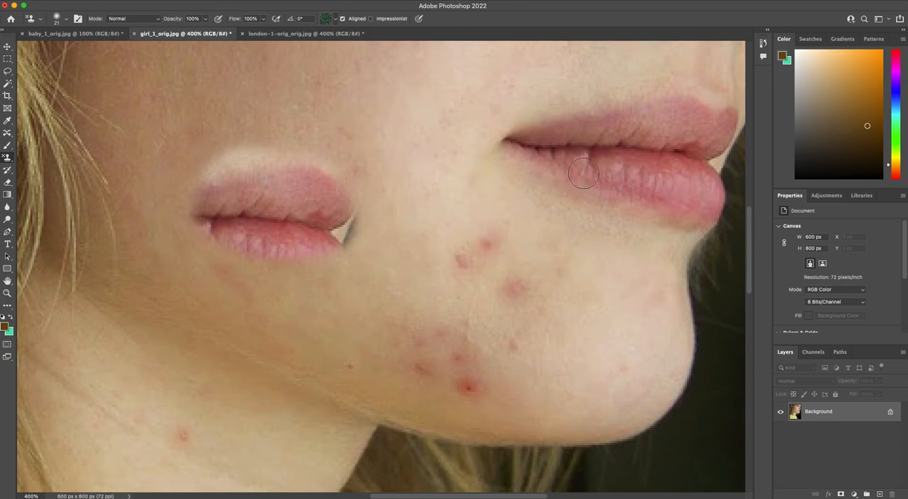
Step: Add a new layer and paint the tree pattern over the original lips with the Pattern Stamp Tool
mouse_move(528, 151)
mouse_down()
mouse_move(677, 204)
mouse_move(712, 207)
mouse_move(711, 191)
mouse_move(665, 169)
mouse_move(684, 185)
mouse_move(541, 132)
mouse_move(684, 108)
mouse_move(695, 117)
mouse_move(661, 136)
mouse_move(662, 144)
mouse_up()
click(879, 494)
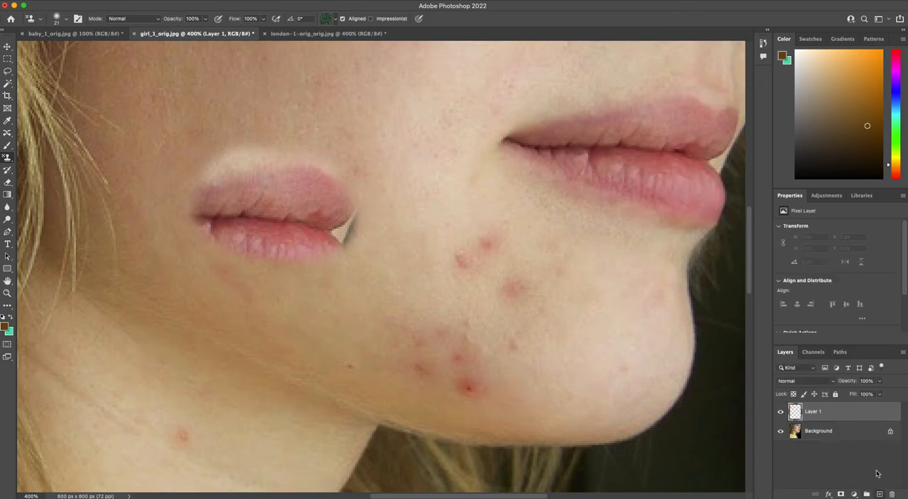
mouse_move(631, 169)
mouse_down()
mouse_move(663, 188)
mouse_move(547, 170)
mouse_move(516, 145)
mouse_move(592, 122)
mouse_move(736, 113)
mouse_move(670, 149)
mouse_move(582, 154)
mouse_move(684, 162)
mouse_move(712, 177)
mouse_move(709, 206)
mouse_move(678, 212)
mouse_move(567, 183)
mouse_up()
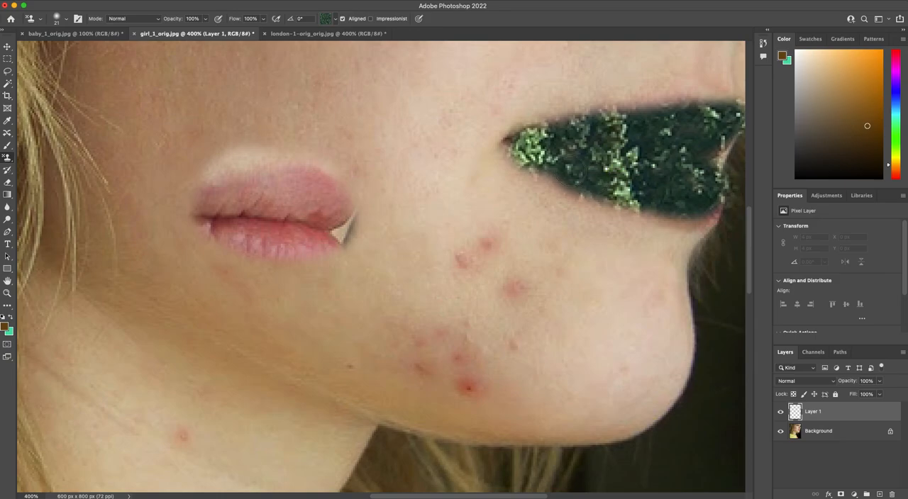
Step: Check the blend modes for the pattern layer, keep Normal, and lower the layer's opacity to 55%
click(805, 383)
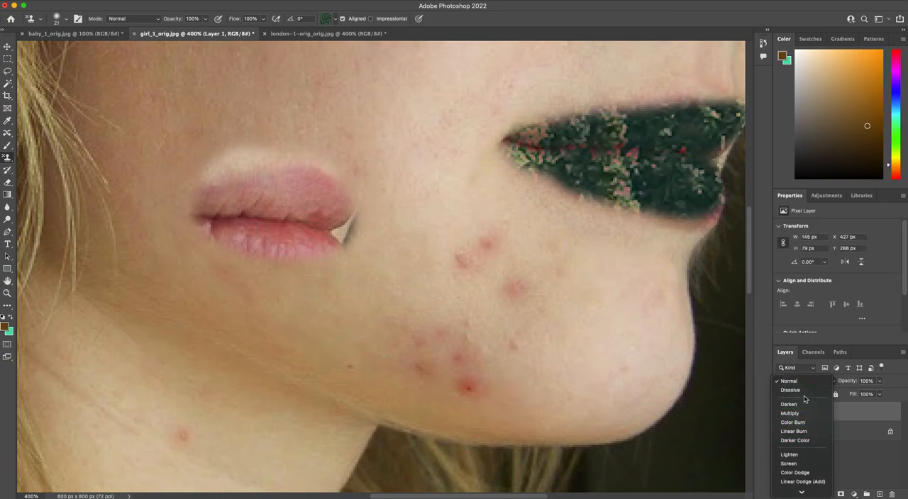
click(806, 383)
click(879, 382)
drag(878, 394, 859, 393)
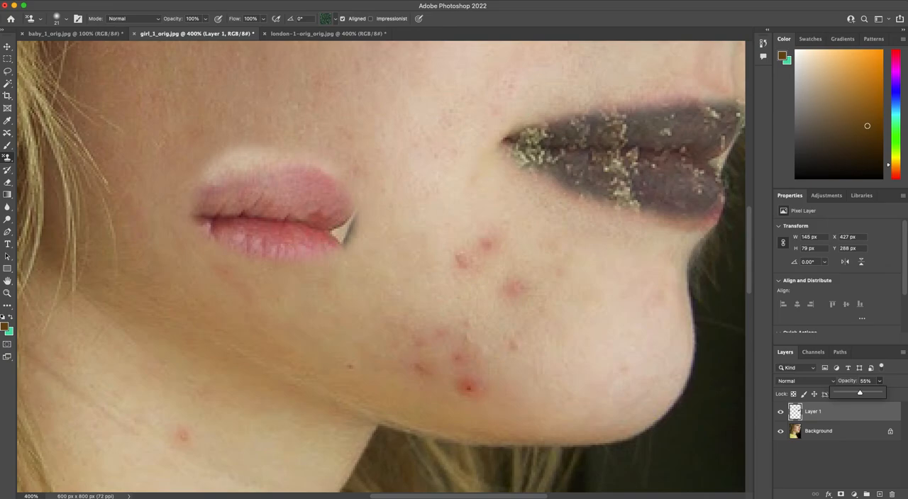
click(8, 158)
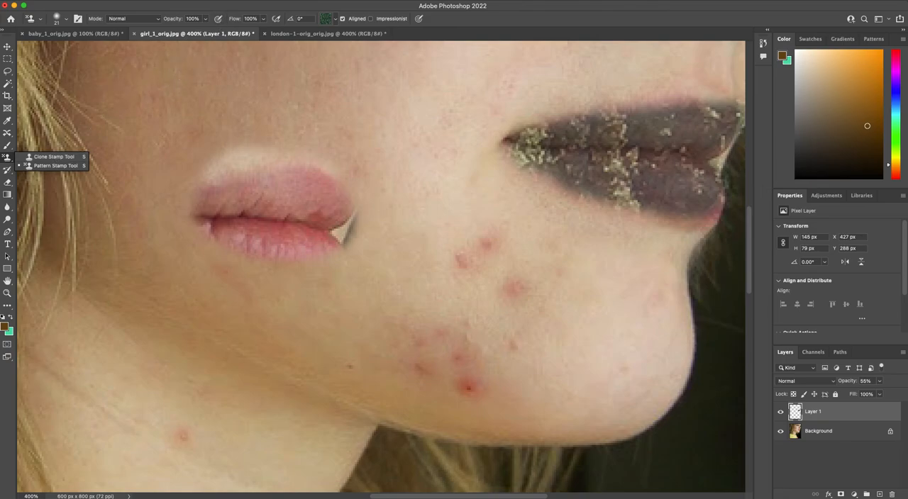
click(263, 12)
Step: Outline the two cheek blemishes nearest the nose with the Patch Tool and try to patch them from skin higher on the cheek
scroll(175, 152, up, 10)
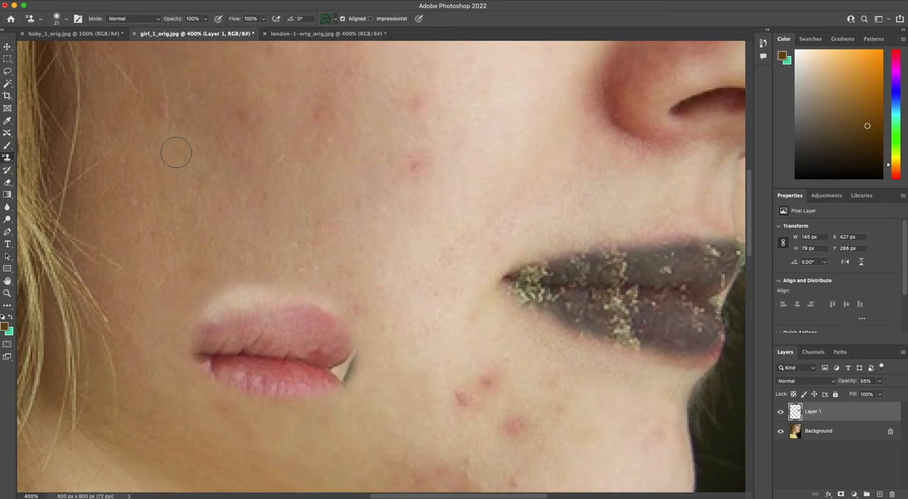
scroll(181, 151, down, 5)
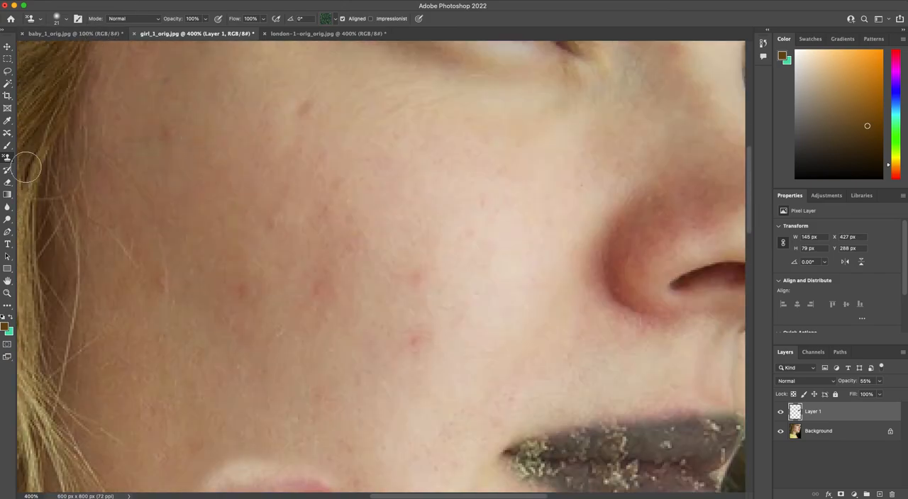
click(10, 133)
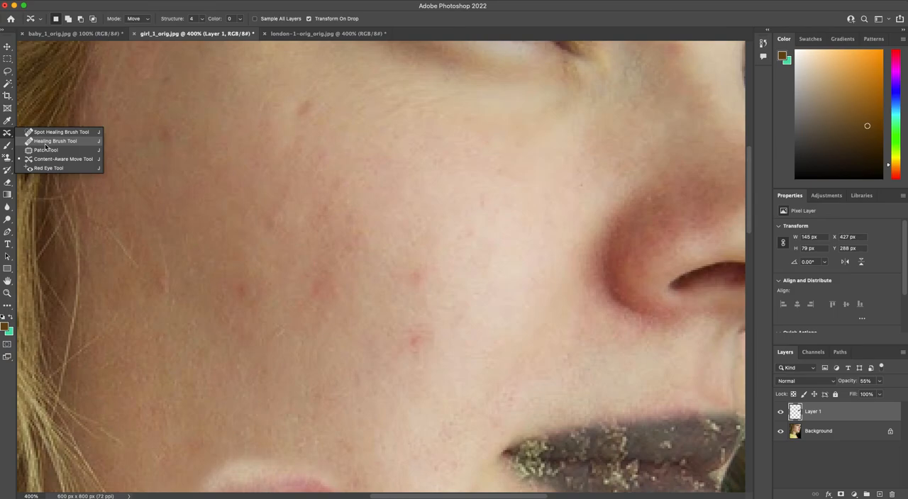
click(46, 150)
mouse_move(393, 306)
mouse_down()
mouse_move(404, 257)
mouse_move(496, 294)
mouse_move(414, 396)
mouse_move(359, 310)
mouse_move(401, 264)
mouse_up()
drag(449, 312, 297, 174)
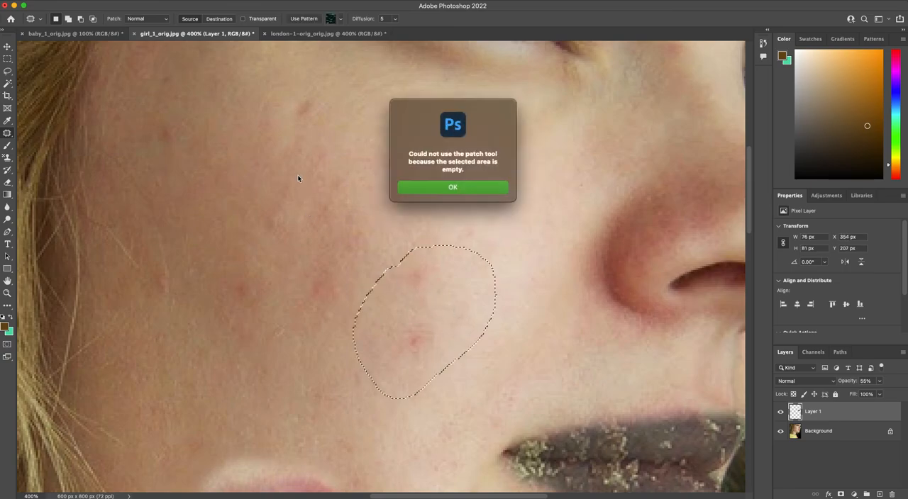
click(475, 184)
Step: Delete the tree pattern layer, leaving only the Background layer
click(830, 439)
click(833, 413)
click(892, 495)
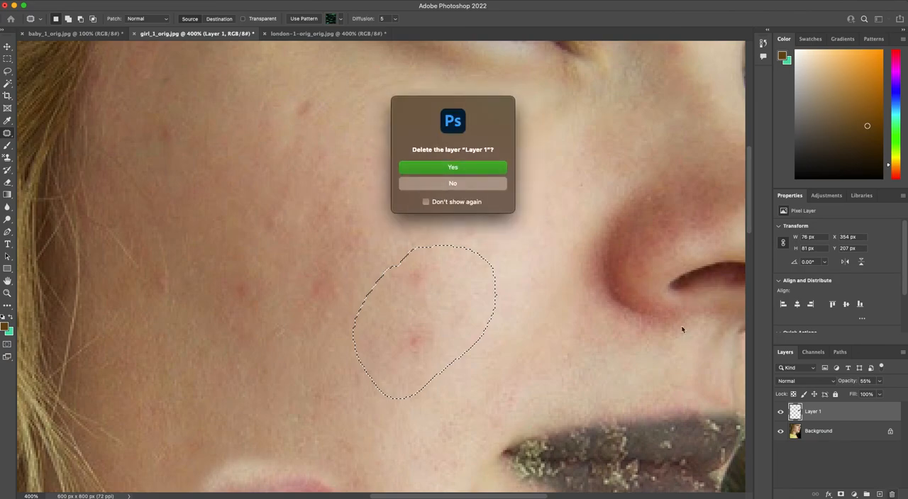
click(488, 172)
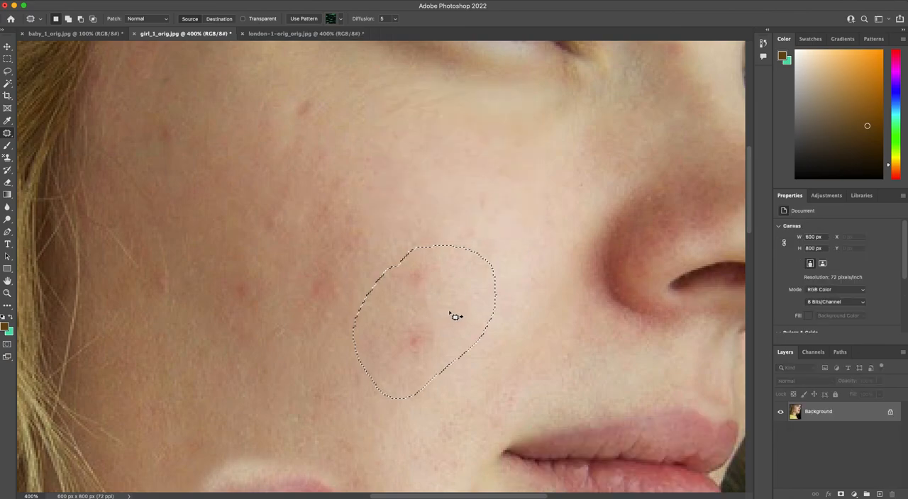
Step: Patch the outlined cheek blemishes on the Background layer with clear skin from higher on the cheek
mouse_move(447, 319)
mouse_down()
mouse_move(348, 235)
mouse_move(361, 191)
mouse_move(368, 194)
mouse_up()
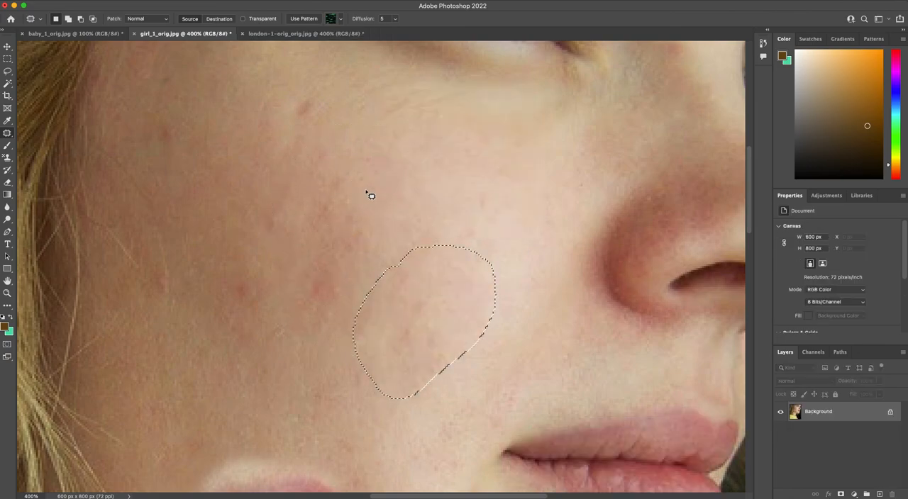
drag(429, 311, 552, 150)
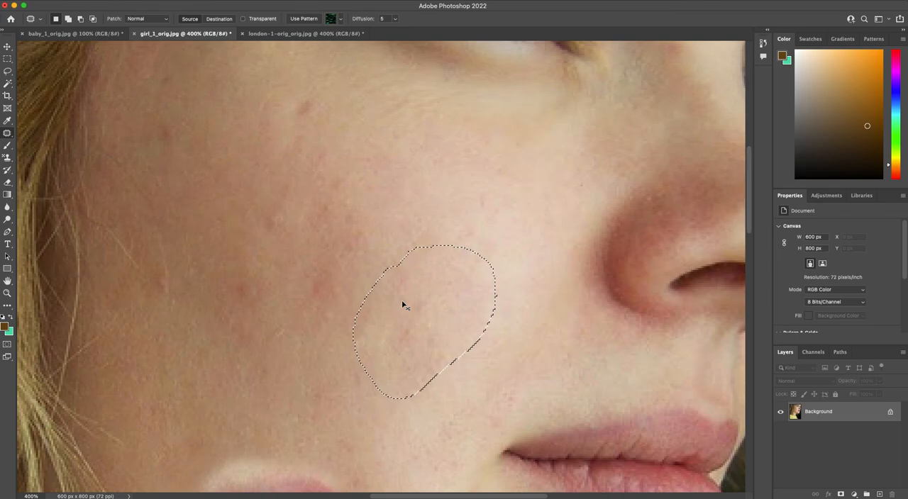
Step: Fit the whole photo in view and undo the cheek patch, the cloned mouth and earlier edits back to the small chin-blemish selection
key(super+0)
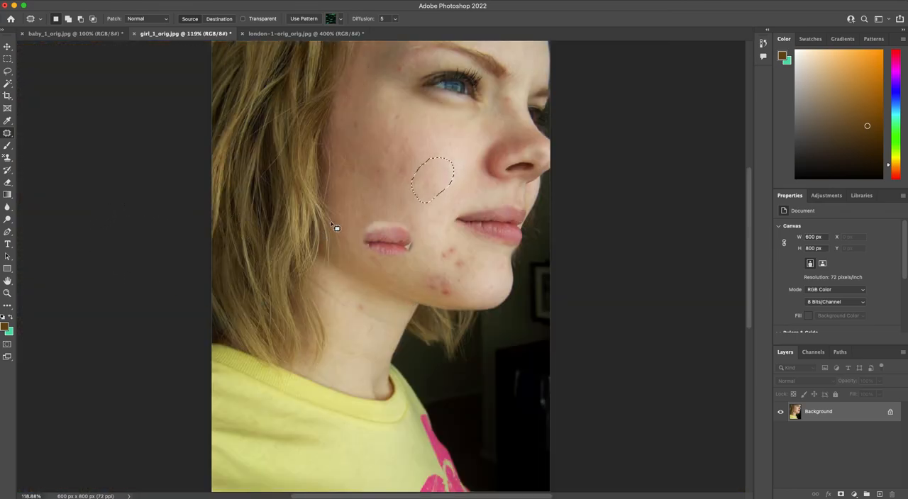
click(7, 45)
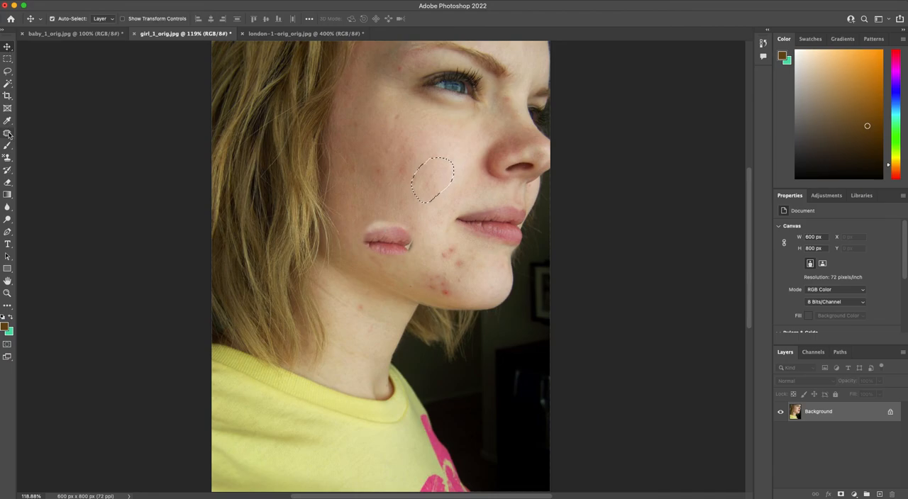
key(ctrl+d)
key(super+z)
key(super+z)
key(super+z)
key(super+z)
key(super+z)
key(super+z)
key(super+z)
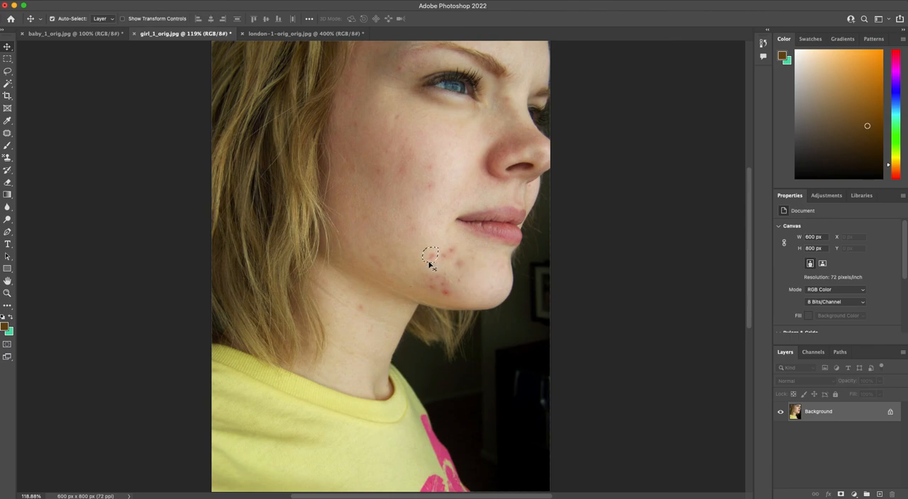
Step: Try moving the selected patch of chin skin onto the cheek with the Move Tool, and undo the move
drag(426, 253, 404, 239)
key(super+z)
alt+click(430, 256)
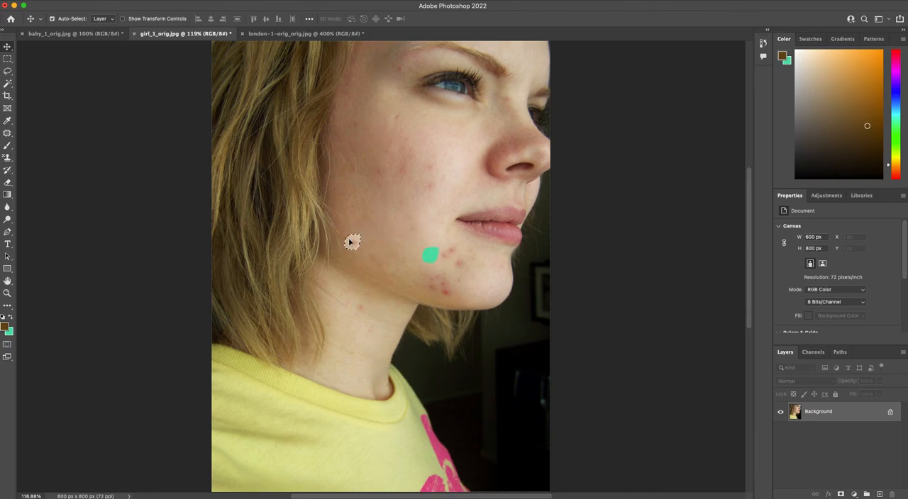
Step: Switch to the Patch Tool with the small selection around the chin blemish still active
click(7, 134)
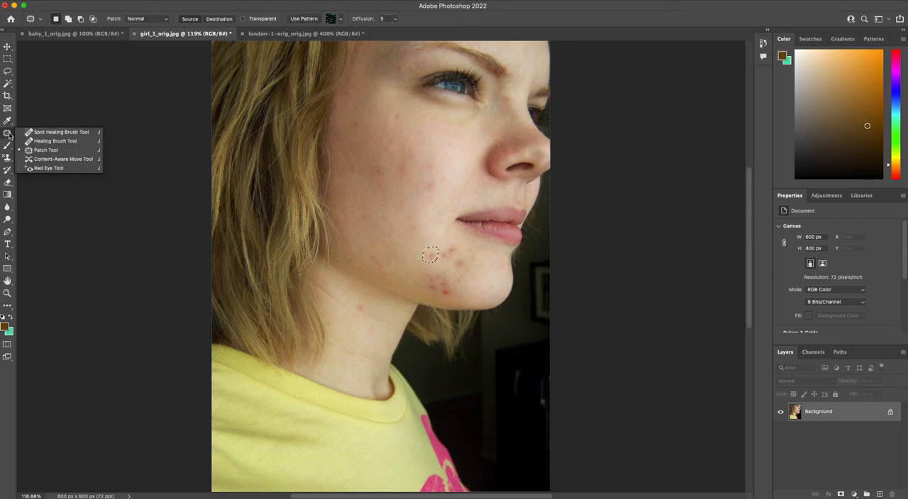
click(53, 149)
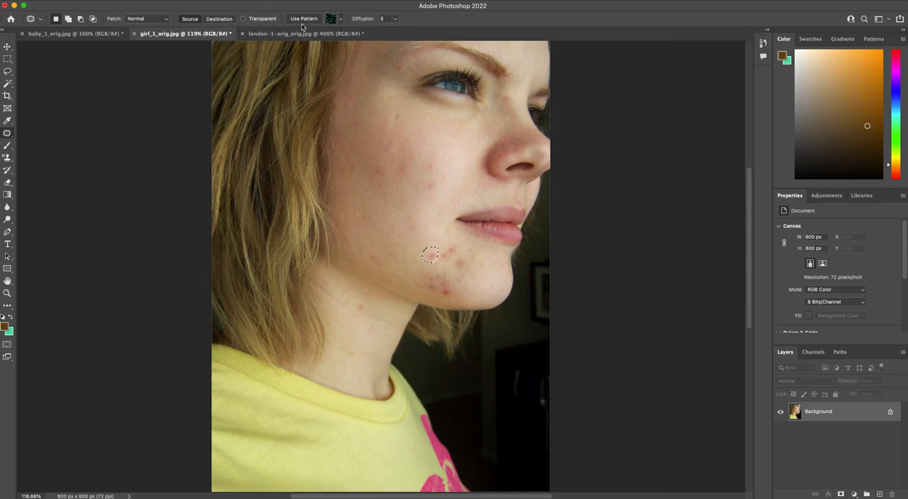